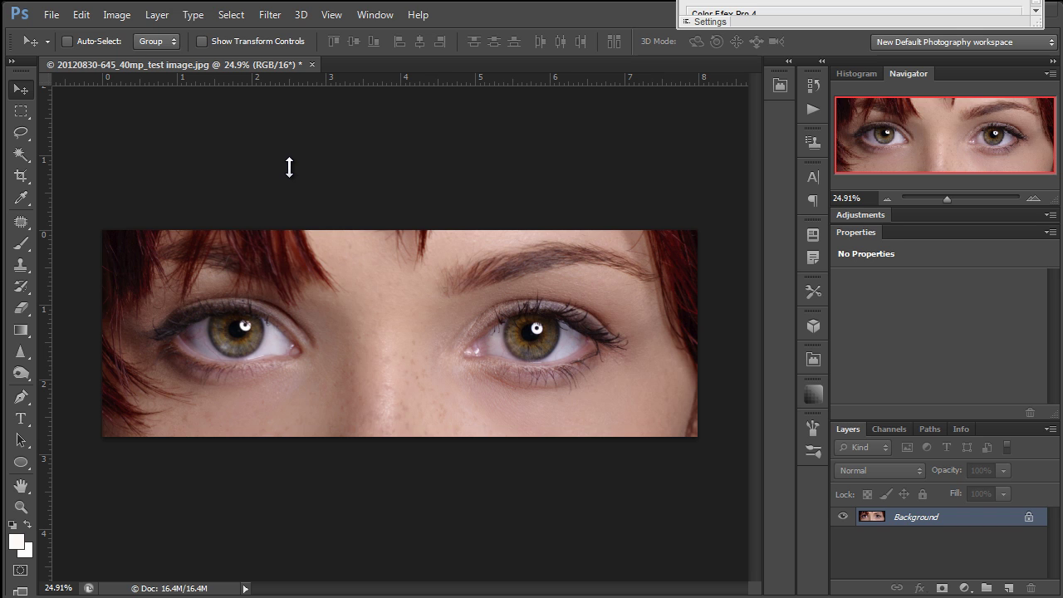
# - Examine both eyes and the skin between them up close to judge the photo's sharpness
pyautogui.click(288, 167)
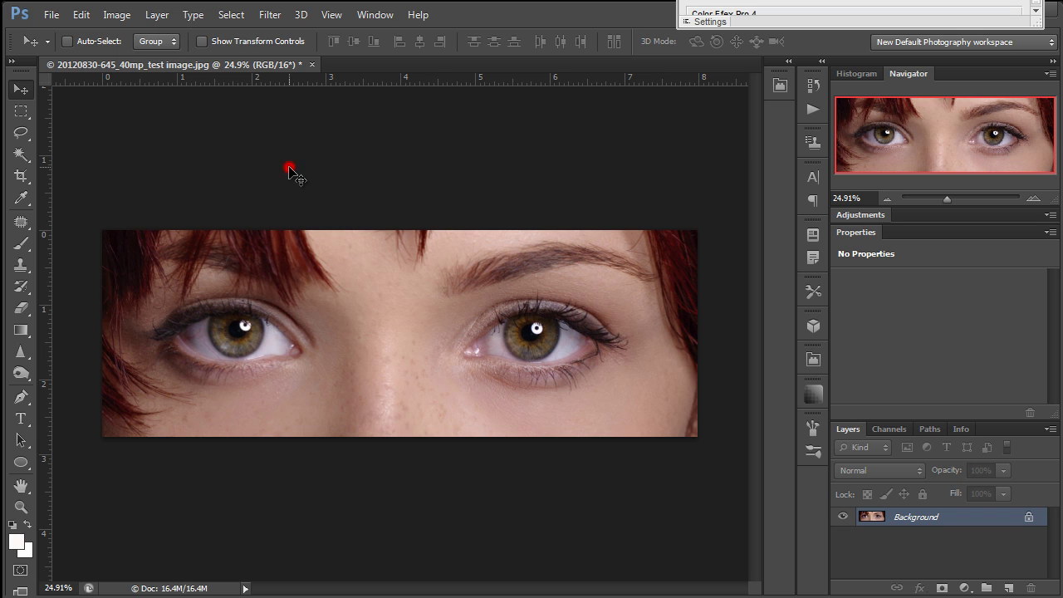
pyautogui.press('z')
pyautogui.click(462, 335)
pyautogui.press('v')
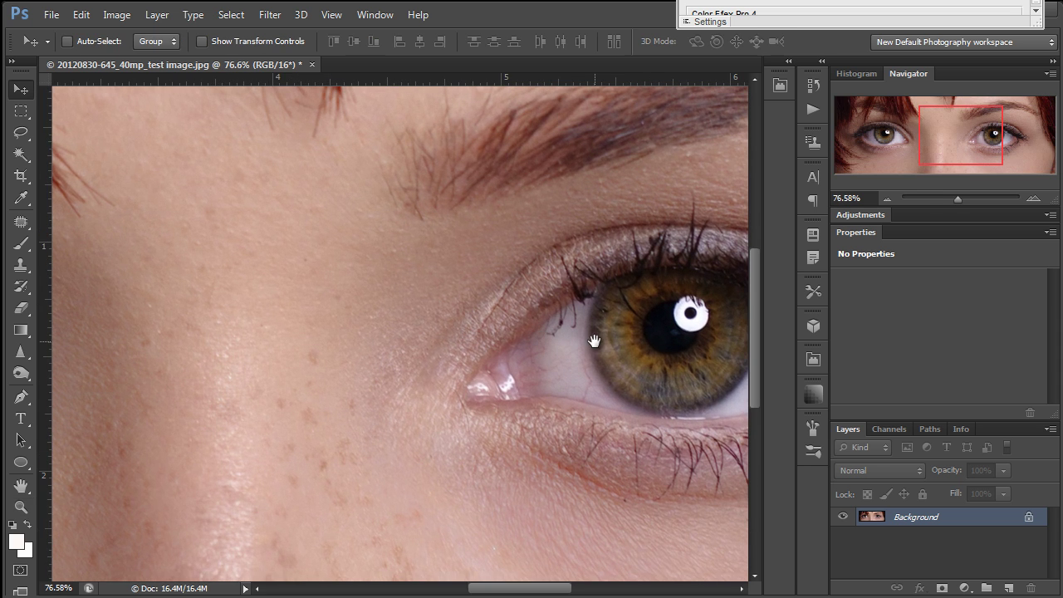
pyautogui.moveTo(593, 333); pyautogui.dragTo(467, 351)
pyautogui.press('z')
pyautogui.press('v')
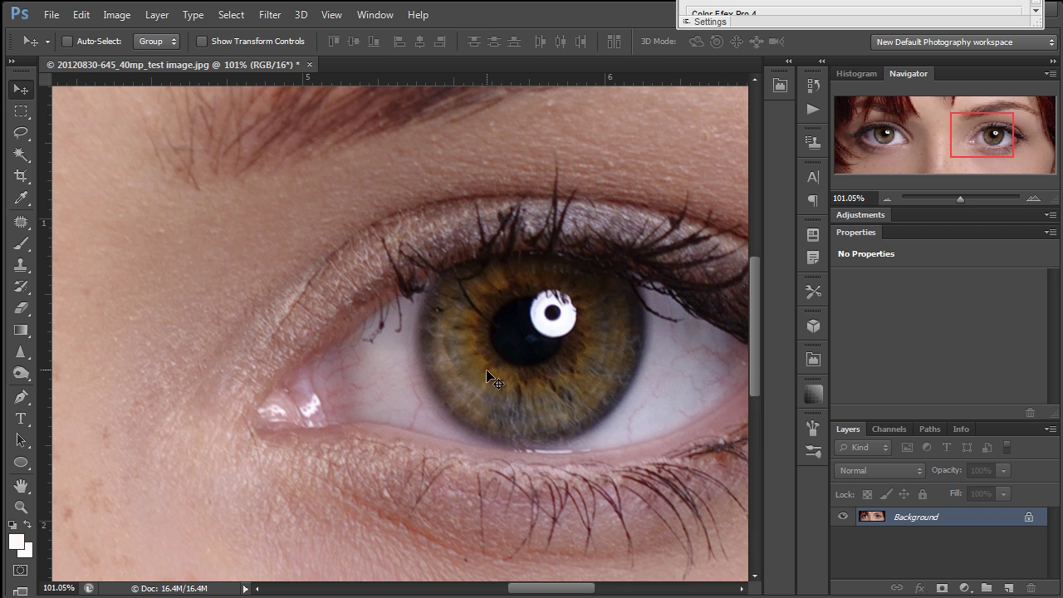
pyautogui.moveTo(430, 403); pyautogui.dragTo(370, 367)
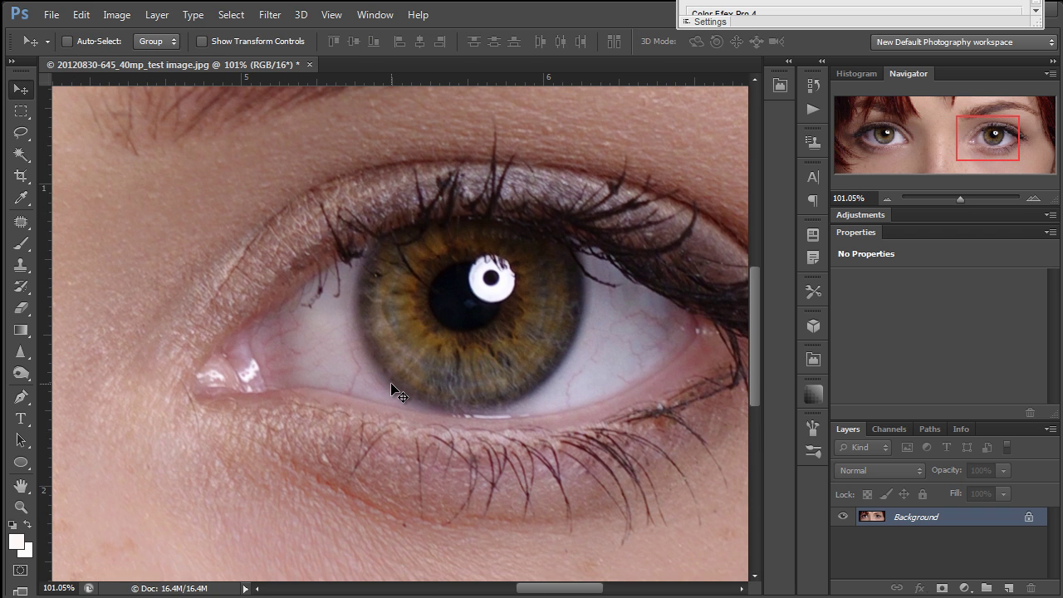
pyautogui.press('z')
pyautogui.moveTo(383, 379)
pyautogui.mouseDown()
pyautogui.moveTo(428, 372)
pyautogui.moveTo(400, 376)
pyautogui.mouseUp()
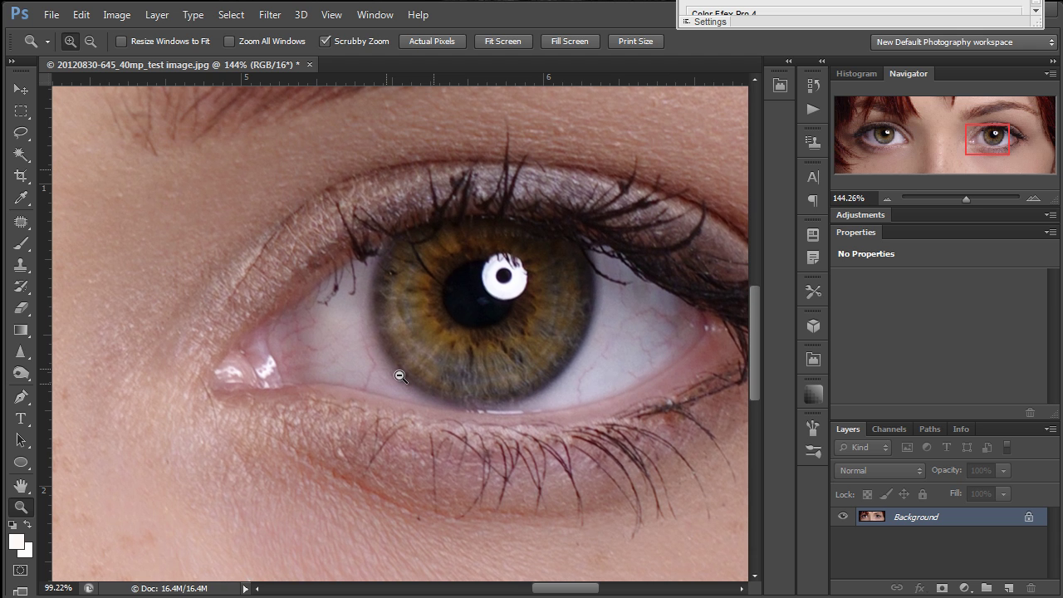
pyautogui.press('v')
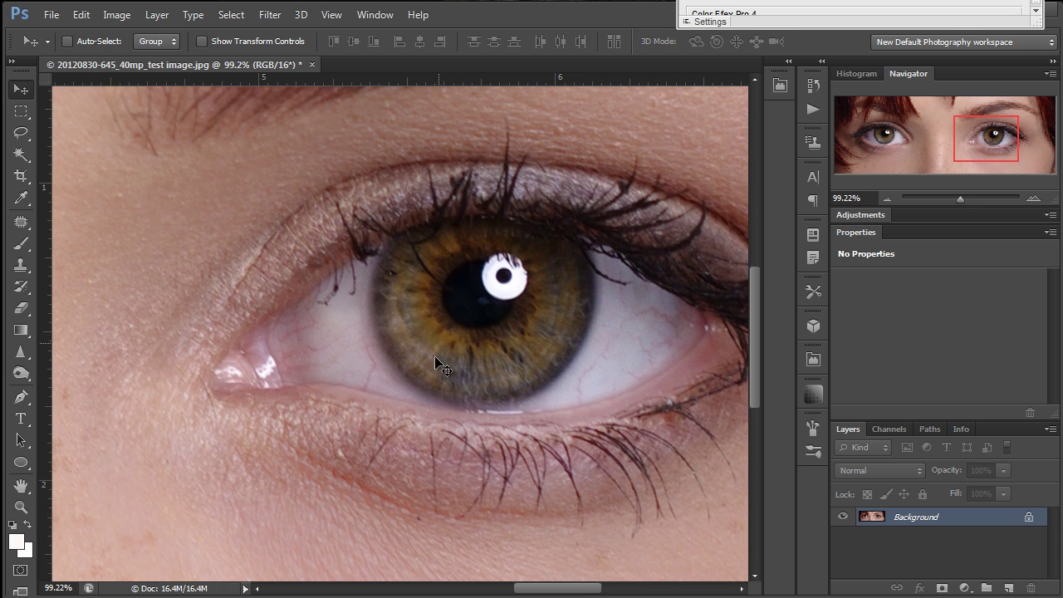
pyautogui.moveTo(246, 356); pyautogui.dragTo(312, 347)
pyautogui.moveTo(230, 335); pyautogui.dragTo(408, 344)
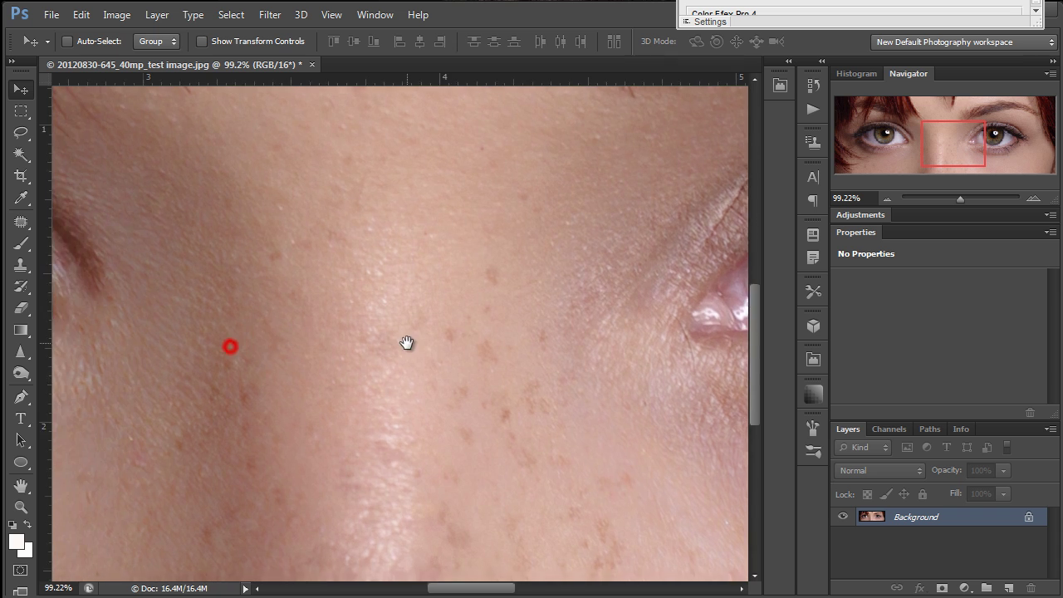
pyautogui.moveTo(215, 255); pyautogui.dragTo(208, 349)
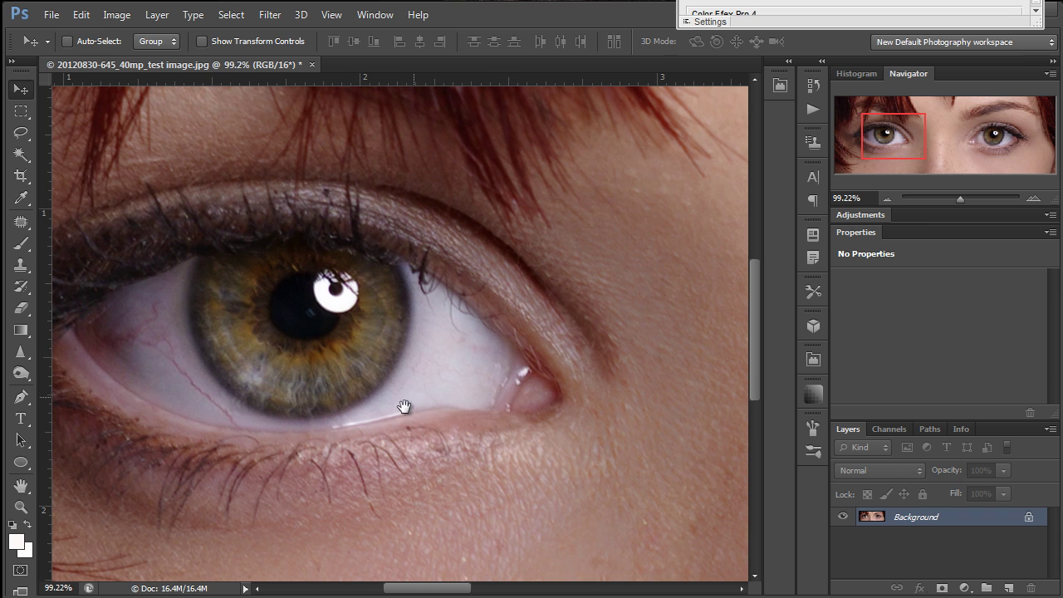
pyautogui.moveTo(643, 344); pyautogui.dragTo(330, 322)
pyautogui.press('z')
pyautogui.moveTo(249, 302); pyautogui.dragTo(355, 342)
pyautogui.click(286, 356)
pyautogui.hotkey('ctrl', 'space')
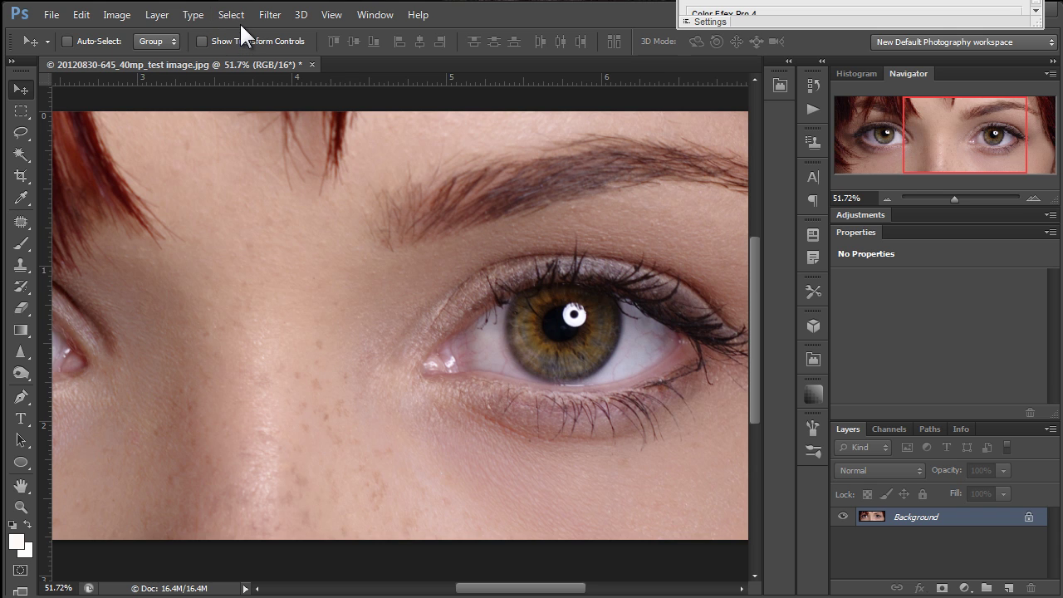
# - Apply the Sharpen filter to the Background layer
pyautogui.click(271, 15)
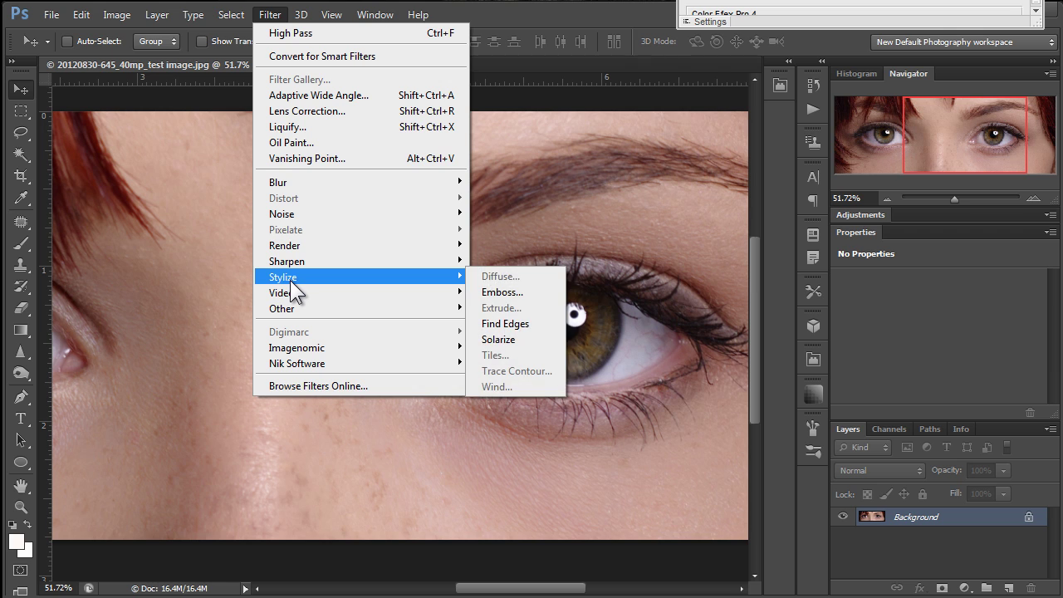
pyautogui.moveTo(294, 261)
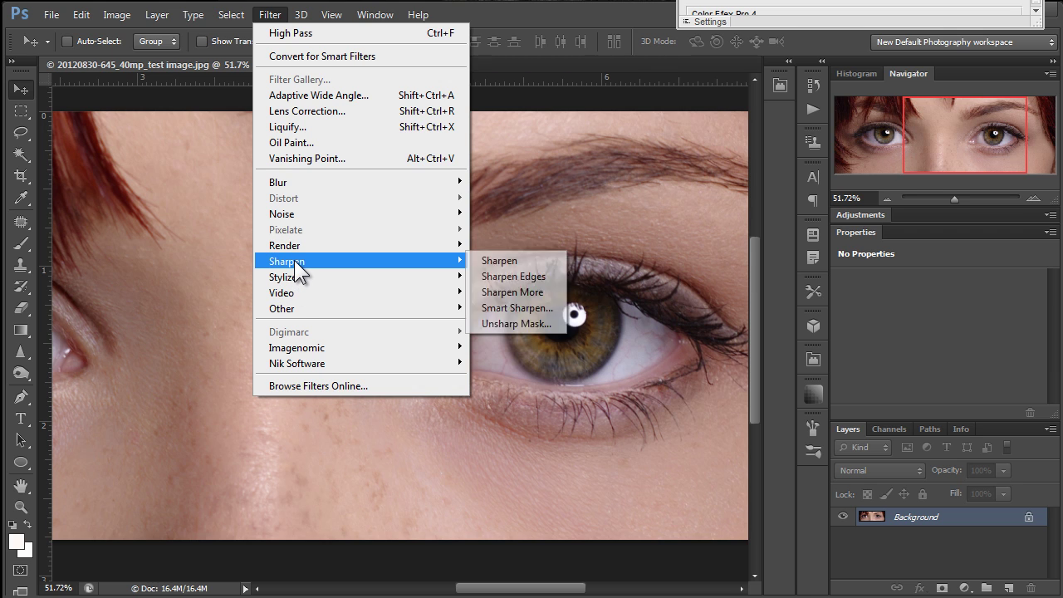
pyautogui.click(498, 261)
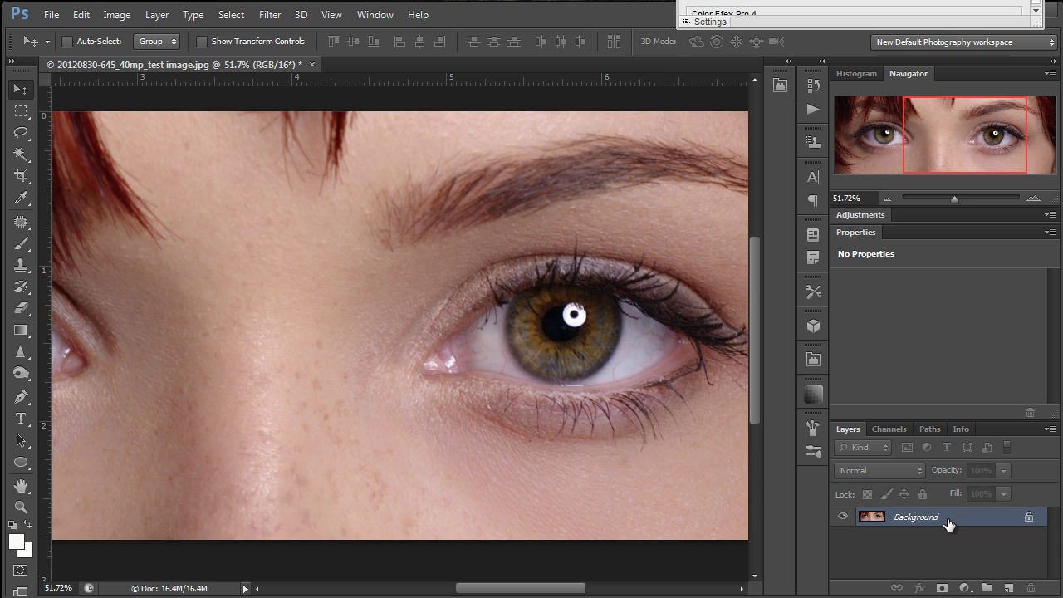
# - Duplicate the Background layer and apply the Sharpen filter to the copy
pyautogui.hotkey('ctrl', 'j')
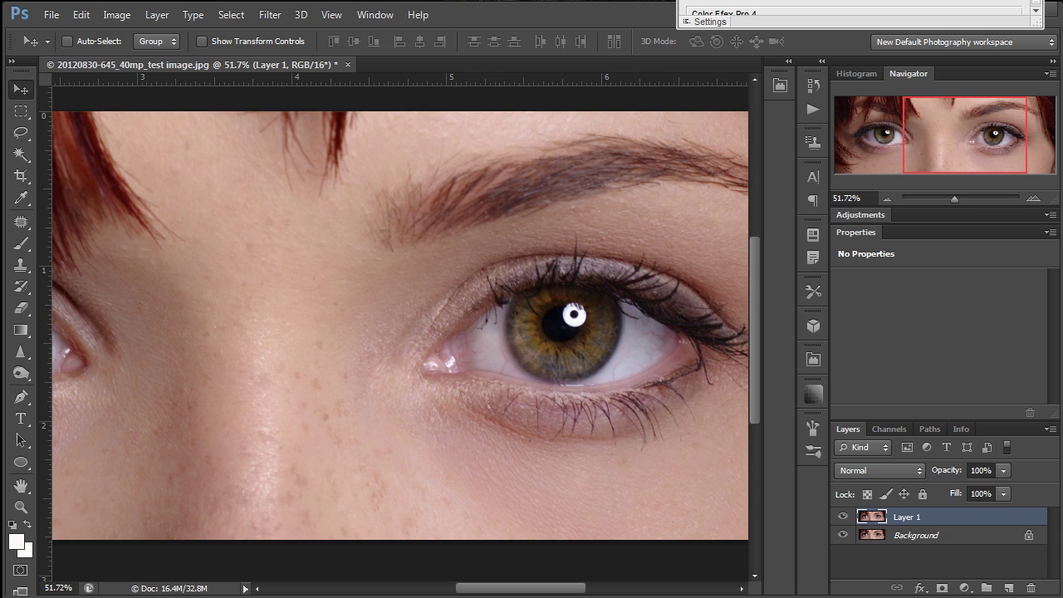
pyautogui.click(280, 16)
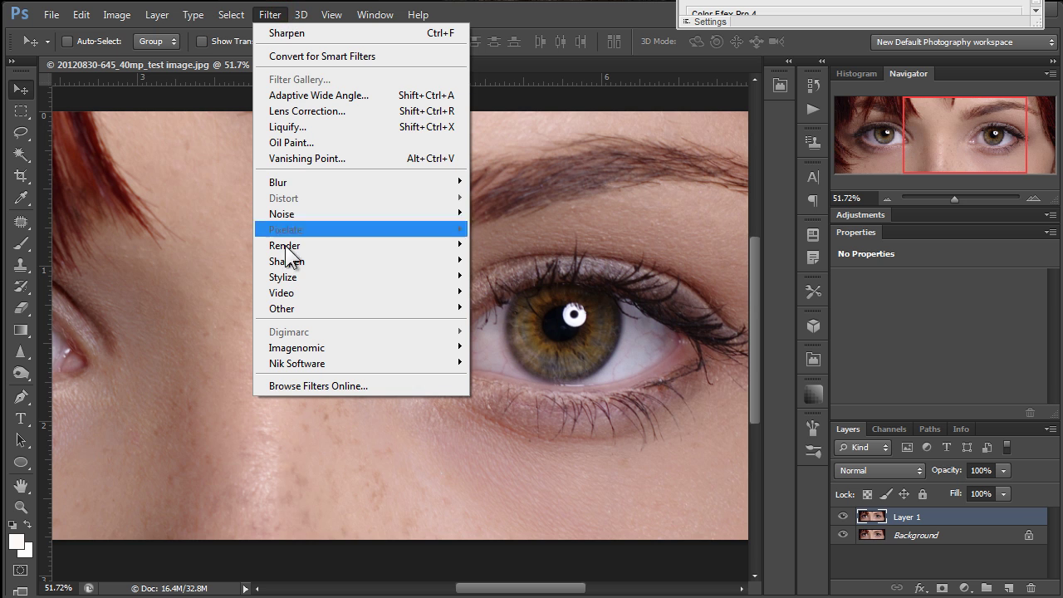
pyautogui.moveTo(284, 265)
pyautogui.click(490, 262)
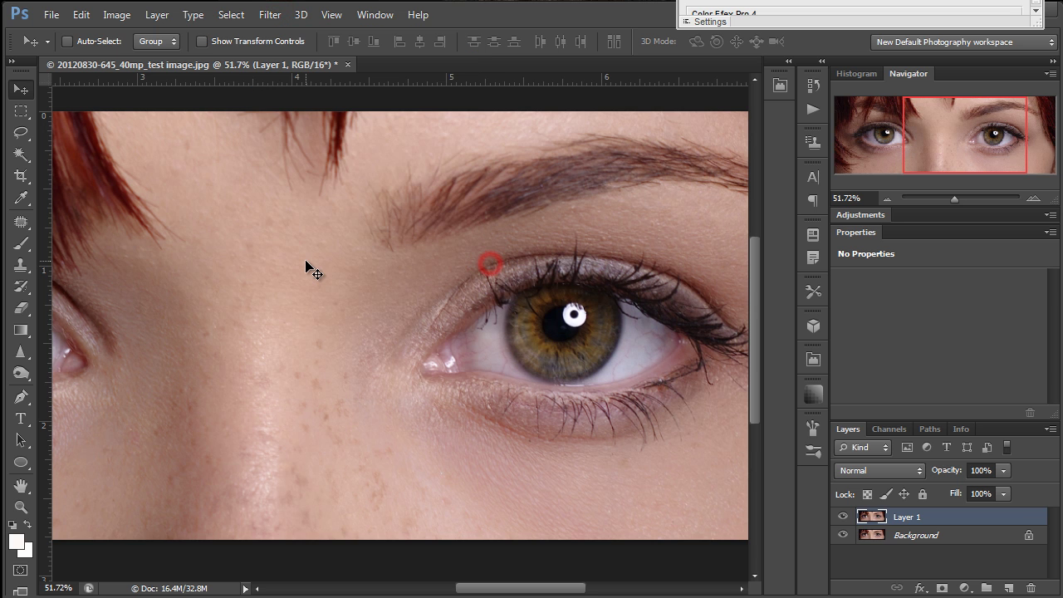
# - Compare the eye with and without the sharpened copy by hiding and showing Layer 1
pyautogui.press('z')
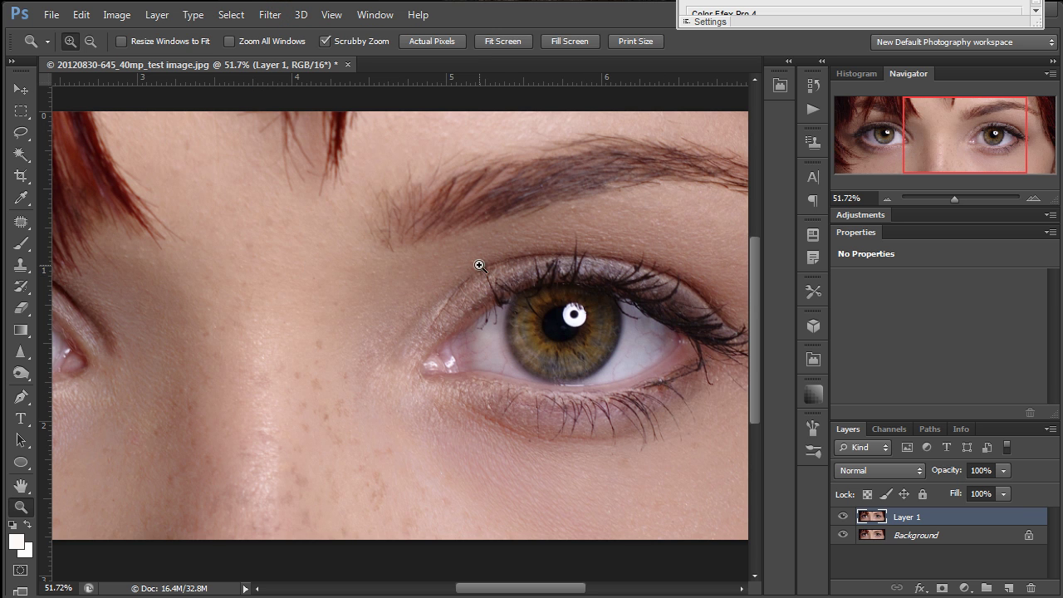
pyautogui.moveTo(516, 300); pyautogui.dragTo(569, 305)
pyautogui.press('space')
pyautogui.moveTo(572, 374); pyautogui.dragTo(459, 365)
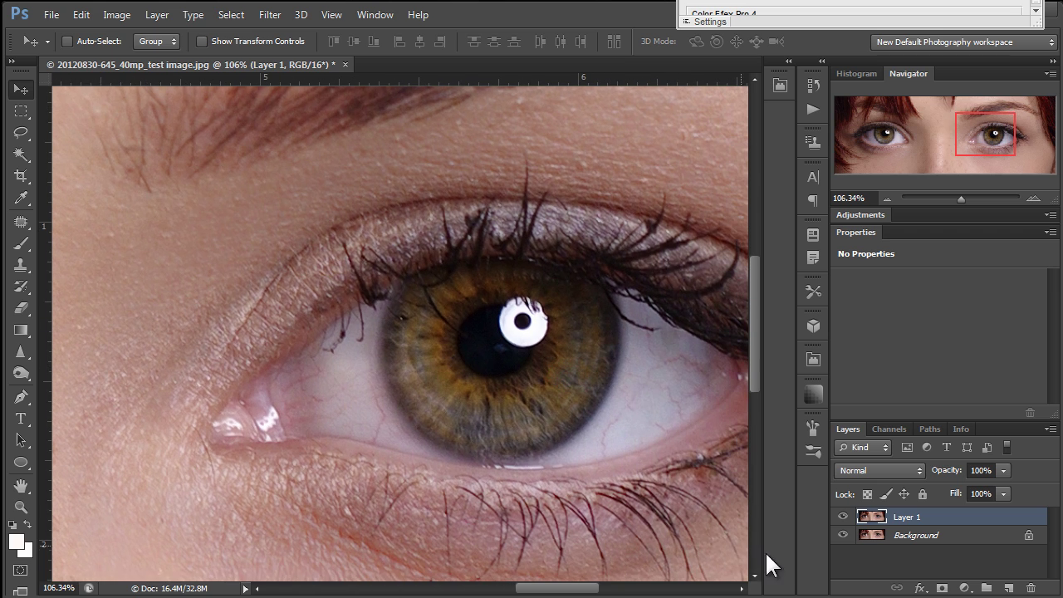
pyautogui.click(843, 519)
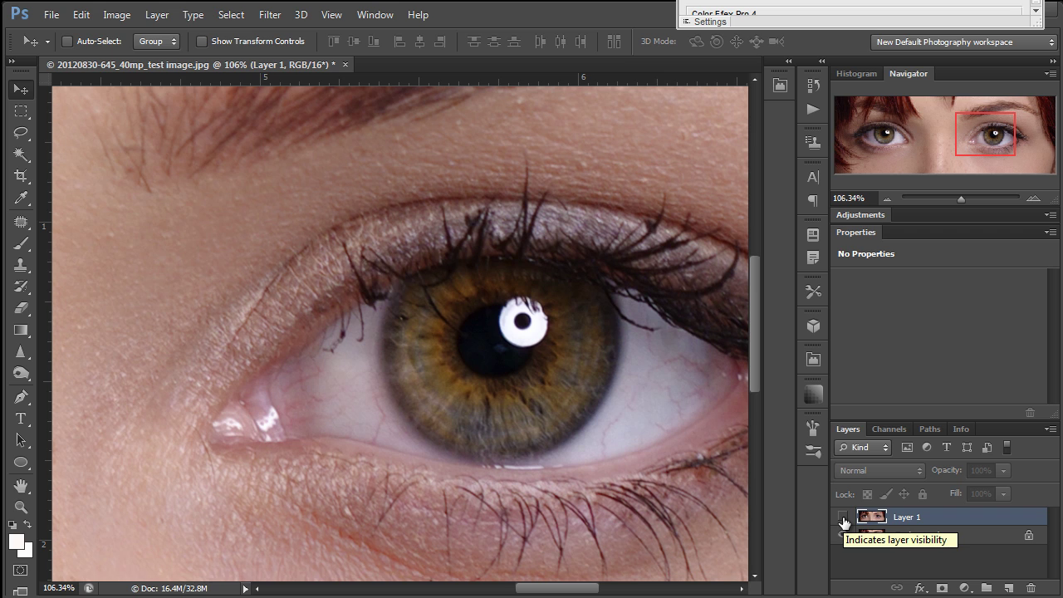
pyautogui.click(843, 518)
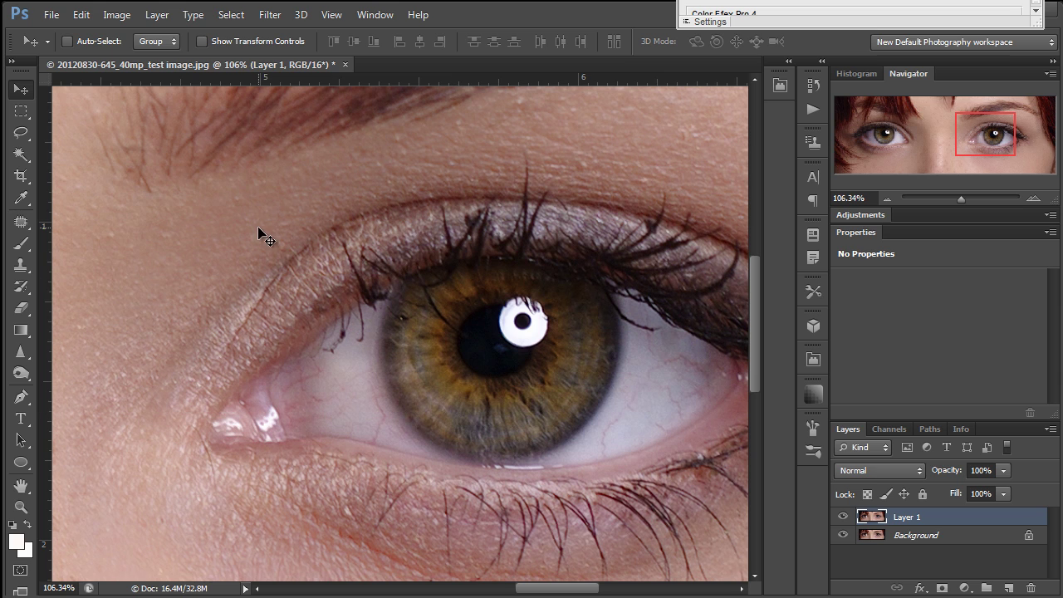
# - Apply the Sharpen More filter to Layer 1
pyautogui.click(263, 12)
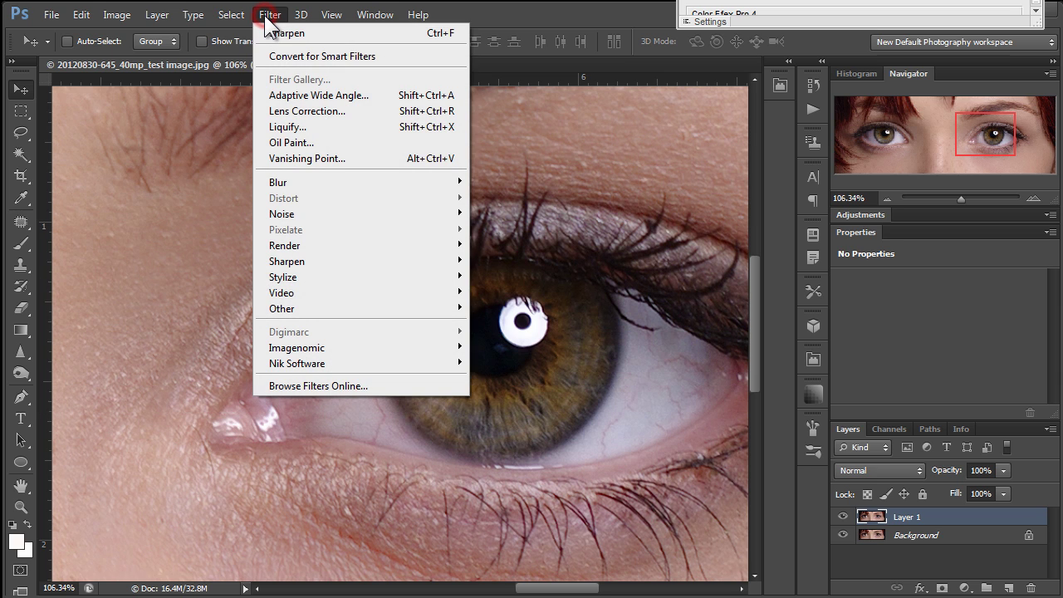
pyautogui.moveTo(367, 259)
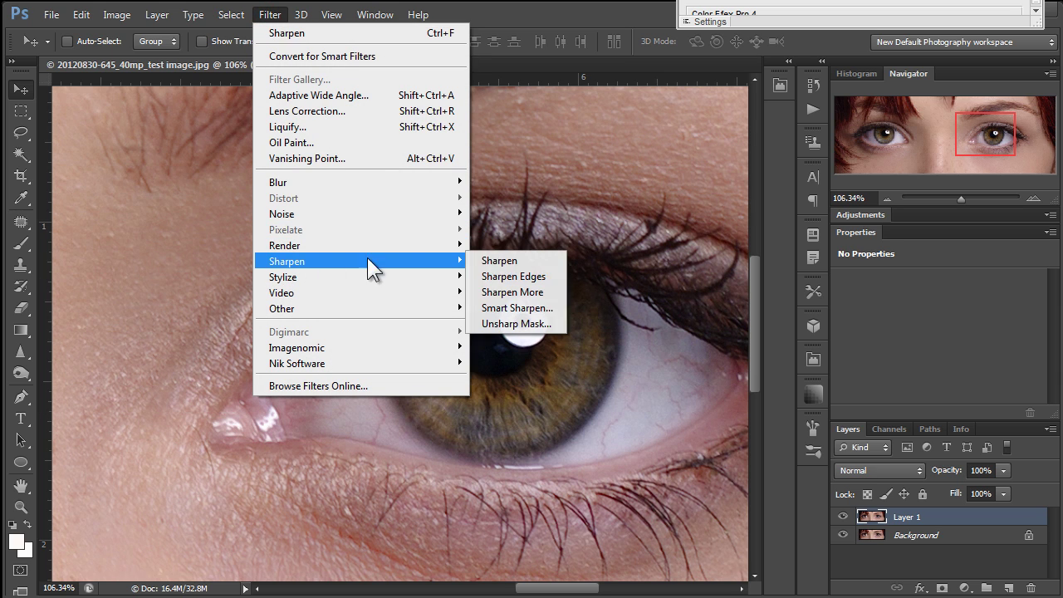
pyautogui.click(495, 293)
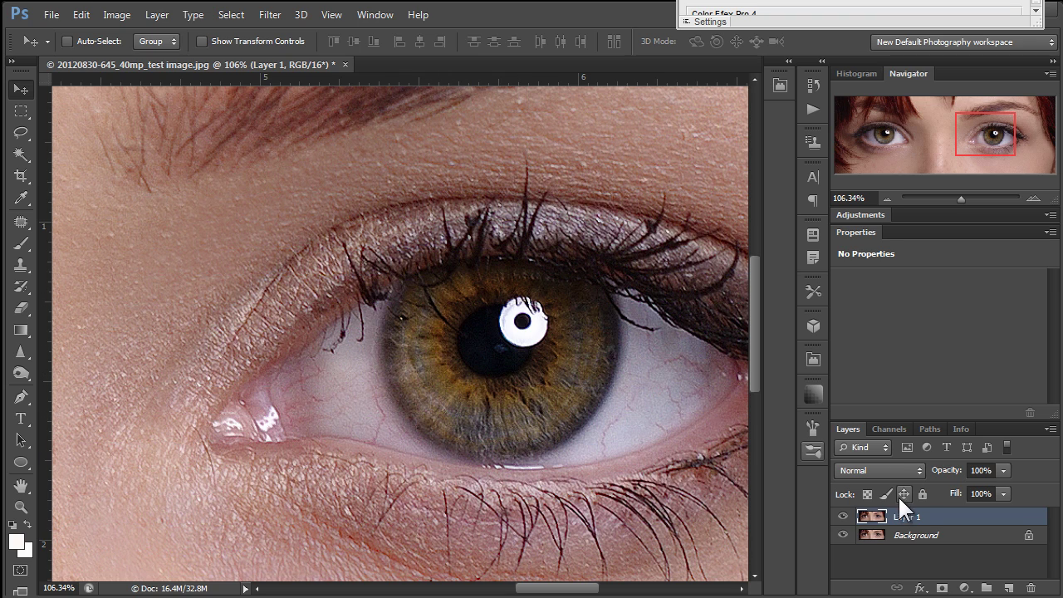
# - Delete the sharpened layer and make a fresh duplicate of the Background layer
pyautogui.press('Delete')
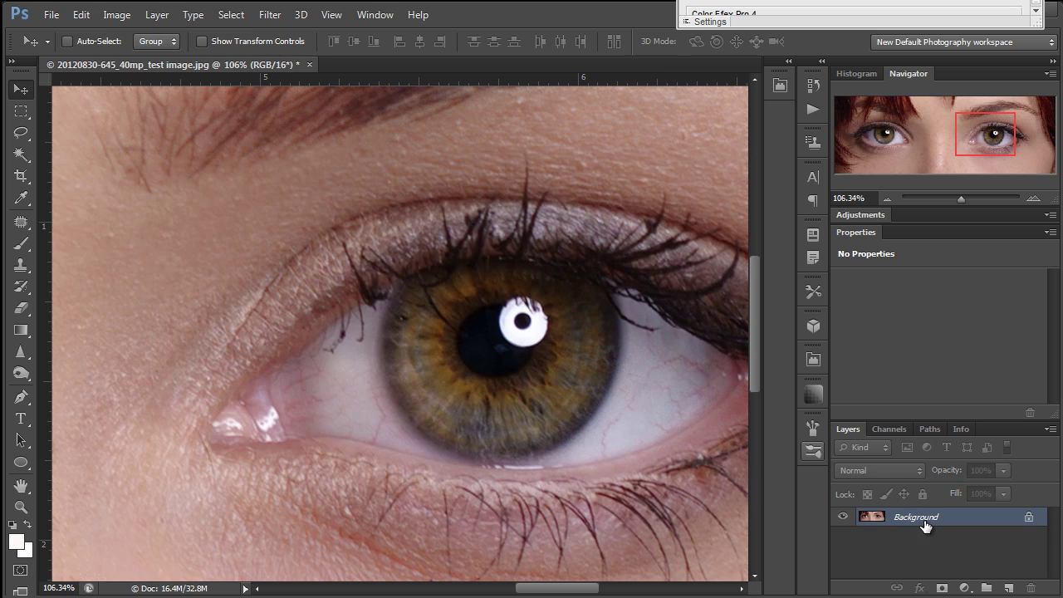
pyautogui.hotkey('ctrl', 'j')
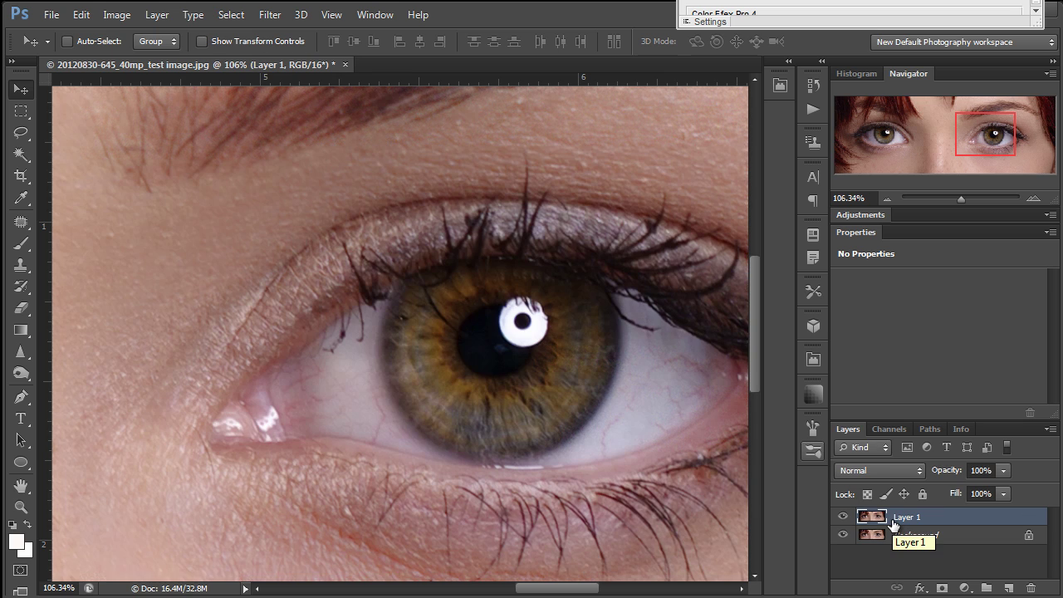
# - Start the Unsharp Mask filter on the duplicate layer, keeping the eye uncovered and the pupil in the filter preview
pyautogui.click(261, 14)
pyautogui.moveTo(391, 262)
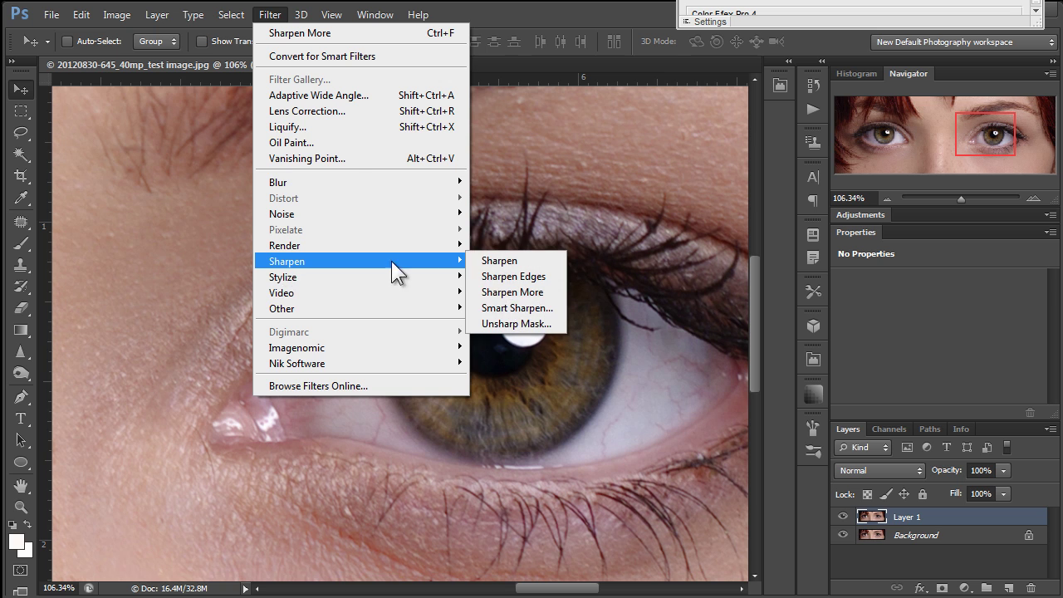
pyautogui.click(515, 323)
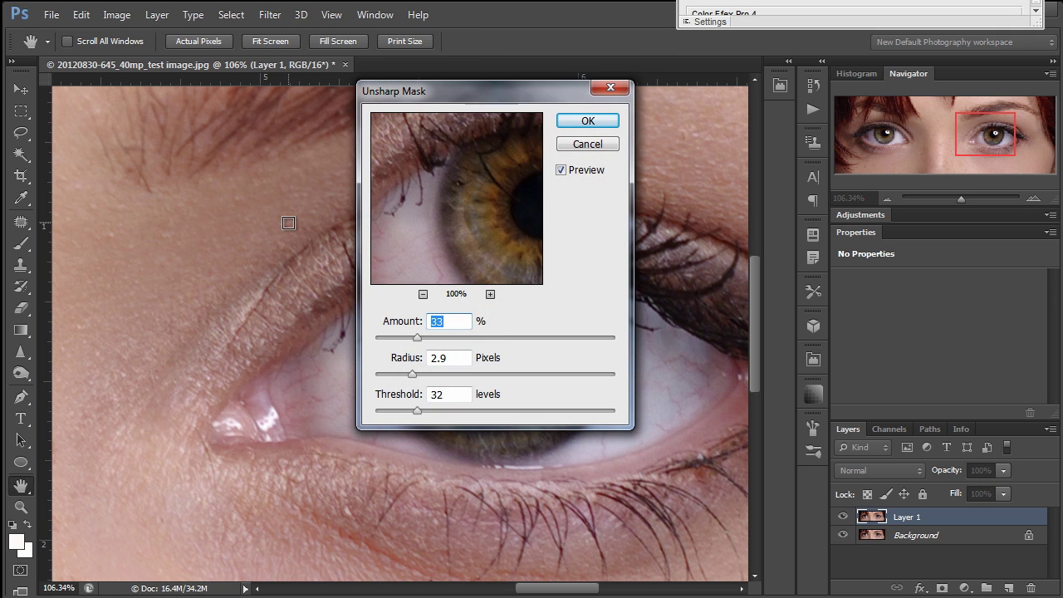
pyautogui.moveTo(518, 93); pyautogui.dragTo(260, 192)
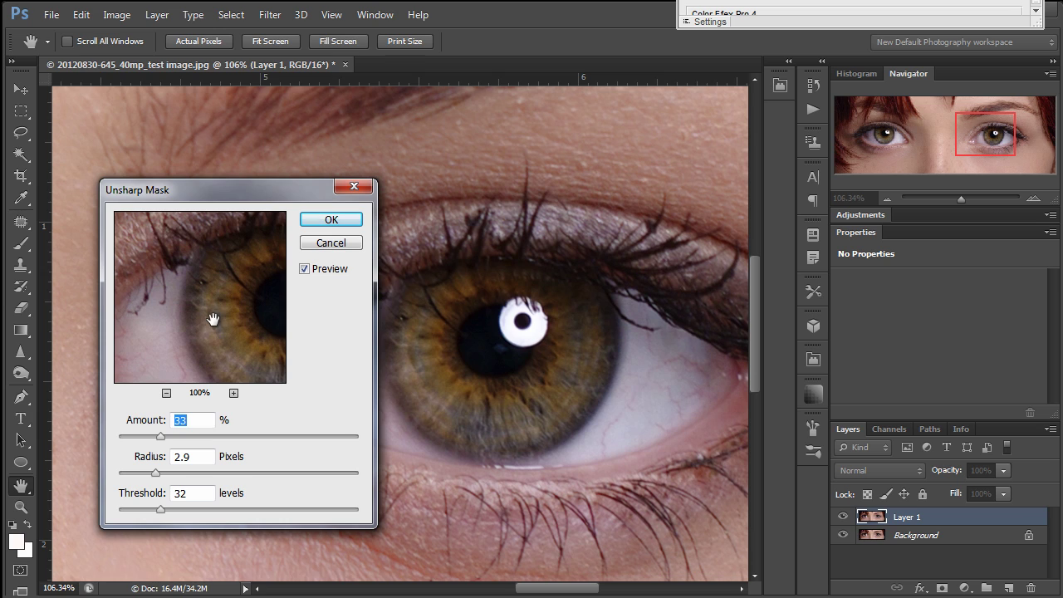
pyautogui.moveTo(212, 320); pyautogui.dragTo(152, 318)
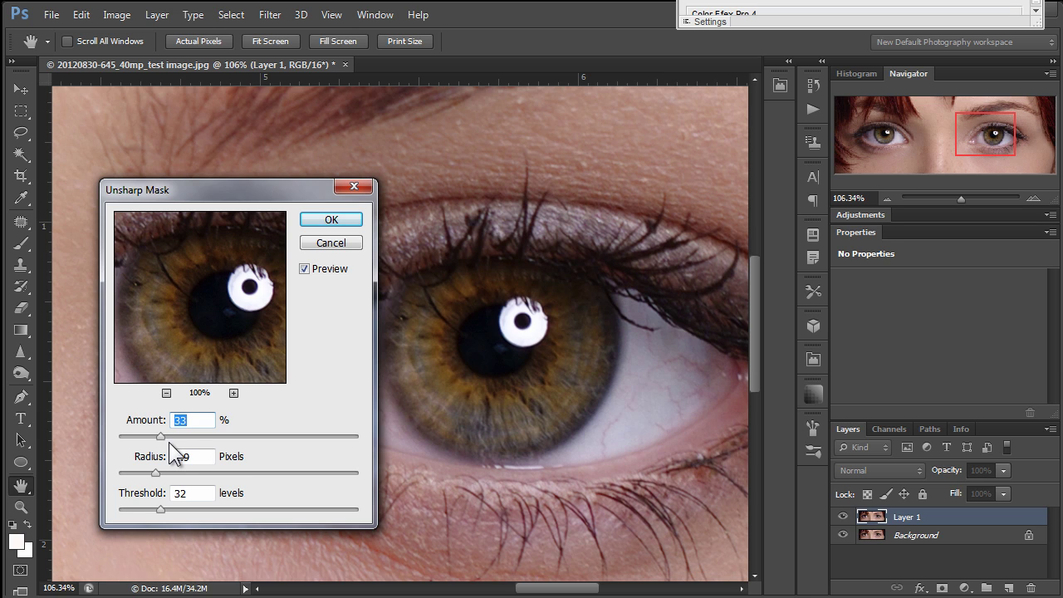
# - Try Unsharp Mask settings, ending with an amount of 63%, a radius of 17.2 pixels and a threshold of 13 levels
pyautogui.moveTo(160, 436); pyautogui.dragTo(114, 441)
pyautogui.moveTo(218, 334); pyautogui.dragTo(191, 304)
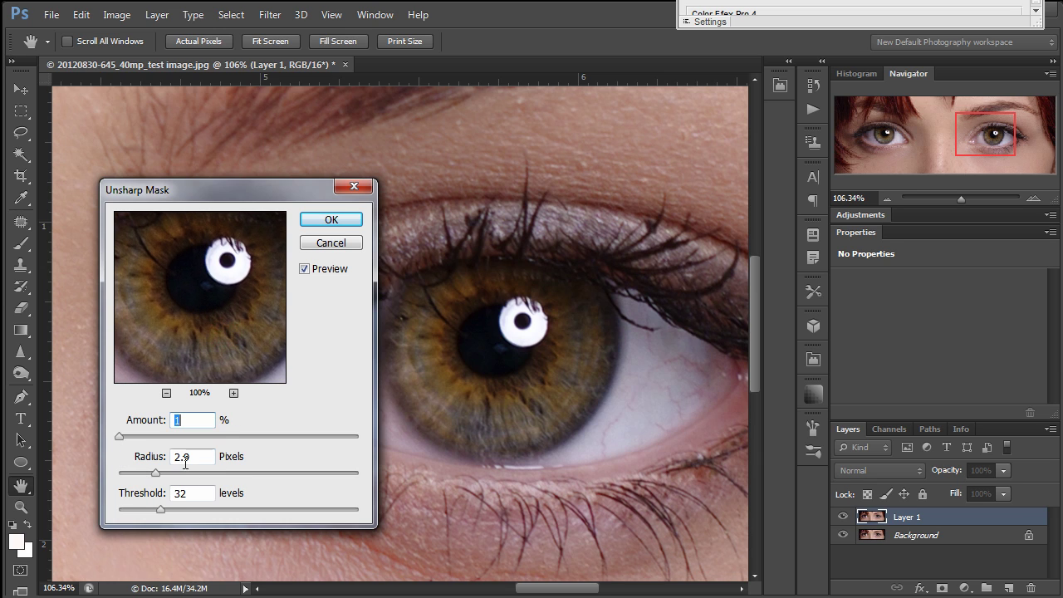
pyautogui.moveTo(159, 474)
pyautogui.mouseDown()
pyautogui.moveTo(125, 474)
pyautogui.moveTo(178, 474)
pyautogui.mouseUp()
pyautogui.moveTo(119, 436); pyautogui.dragTo(259, 477)
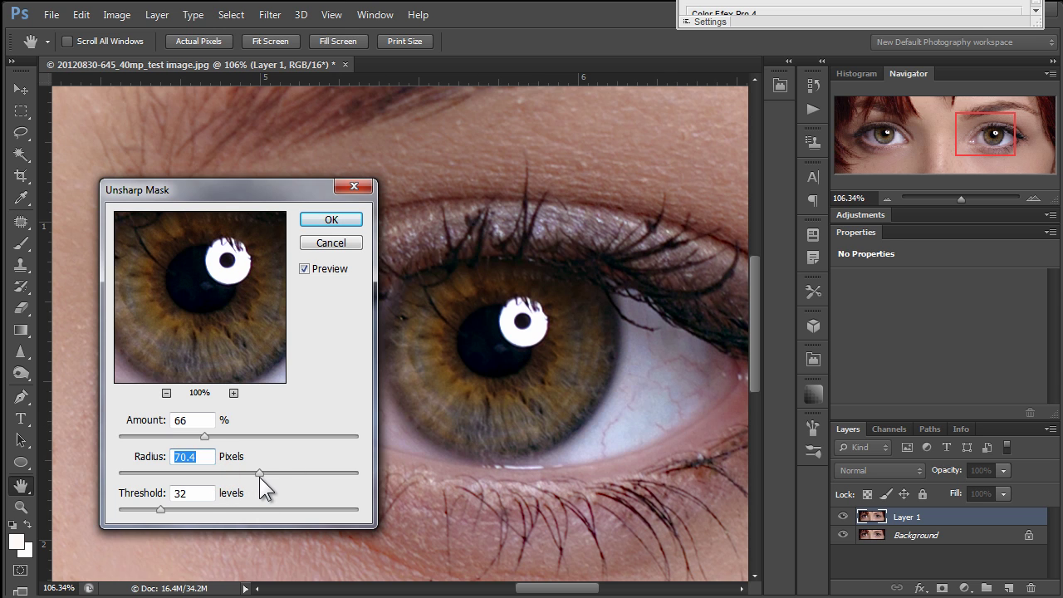
pyautogui.write('17.2')
pyautogui.moveTo(205, 436)
pyautogui.mouseDown()
pyautogui.moveTo(256, 446)
pyautogui.moveTo(304, 436)
pyautogui.moveTo(198, 447)
pyautogui.mouseUp()
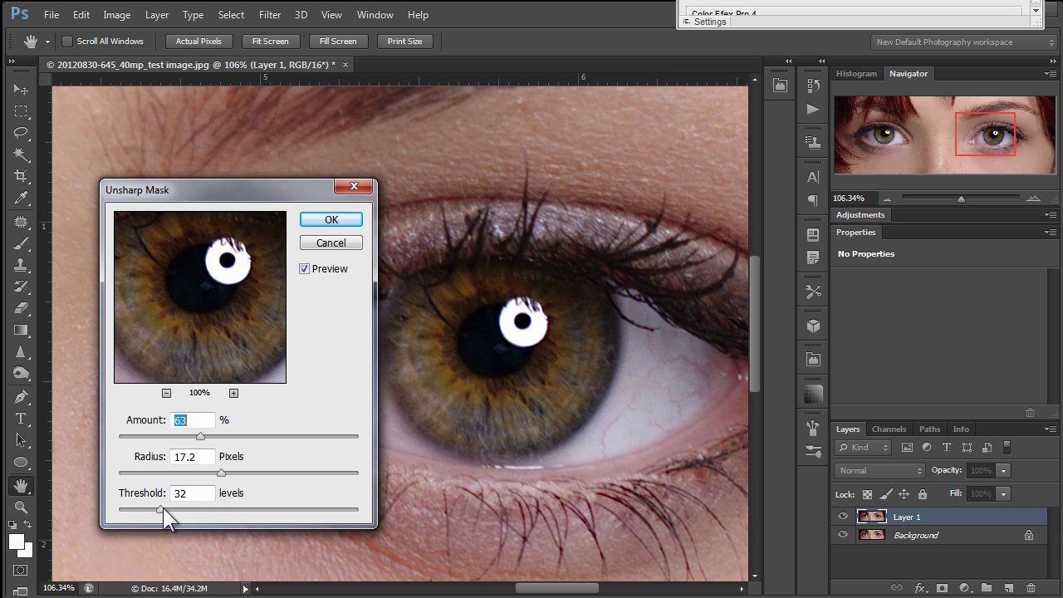
pyautogui.moveTo(163, 508)
pyautogui.mouseDown()
pyautogui.moveTo(144, 509)
pyautogui.moveTo(185, 511)
pyautogui.moveTo(136, 502)
pyautogui.mouseUp()
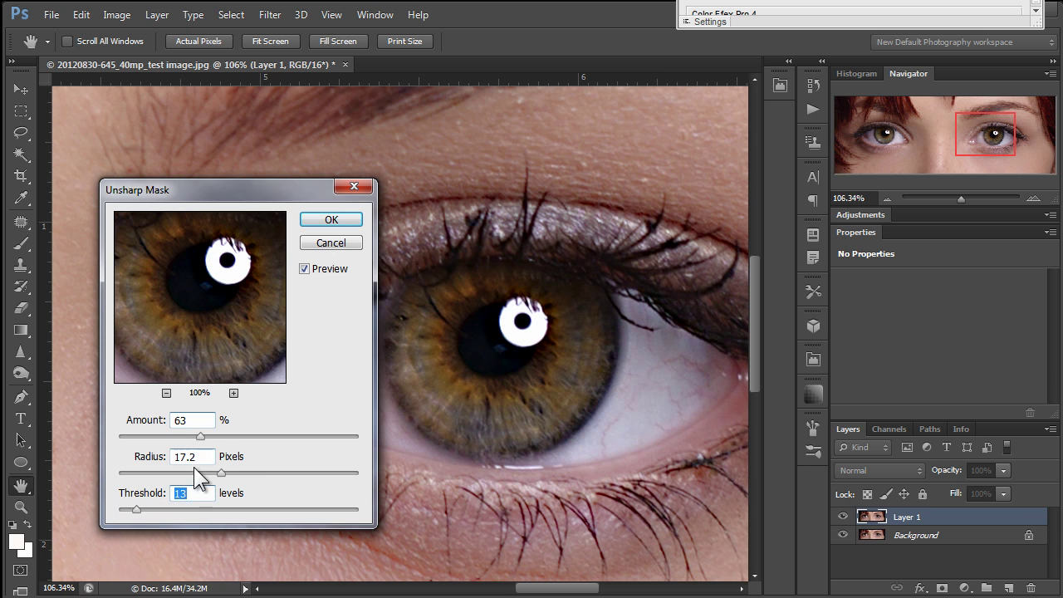
# - Set the Unsharp Mask to a 2.0 pixel radius and 99% amount, raise the threshold above 52 levels, and apply the filter
pyautogui.moveTo(152, 474)
pyautogui.mouseDown()
pyautogui.moveTo(165, 477)
pyautogui.moveTo(144, 480)
pyautogui.mouseUp()
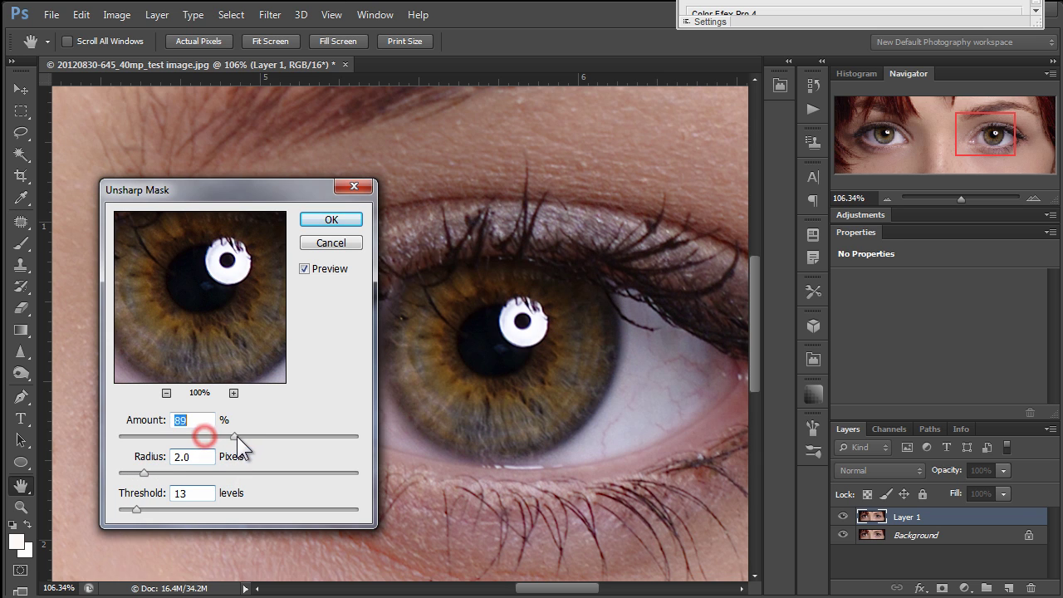
pyautogui.moveTo(237, 436); pyautogui.dragTo(243, 445)
pyautogui.moveTo(134, 509); pyautogui.dragTo(170, 512)
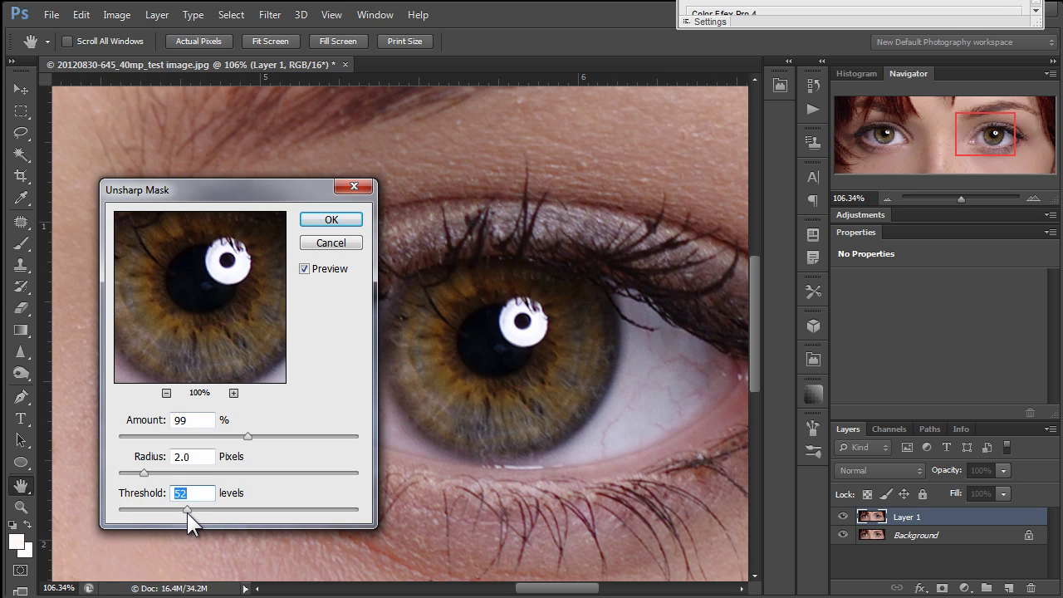
pyautogui.moveTo(200, 510); pyautogui.dragTo(240, 509)
pyautogui.click(344, 221)
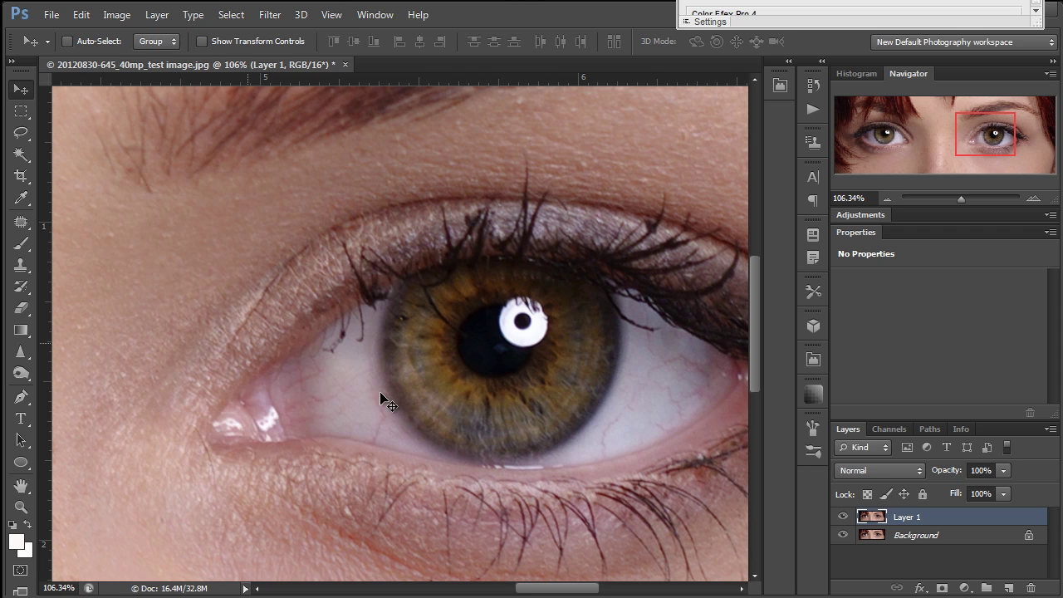
# - Compare the eye with and without the Unsharp Mask layer by switching the layer's visibility
pyautogui.click(843, 518)
pyautogui.click(844, 518)
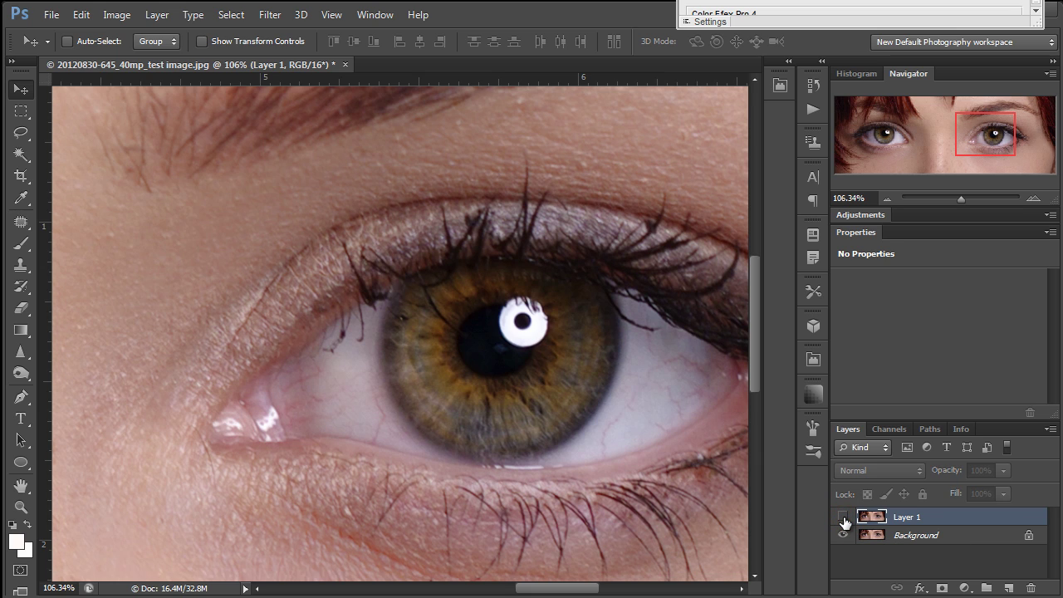
pyautogui.click(843, 517)
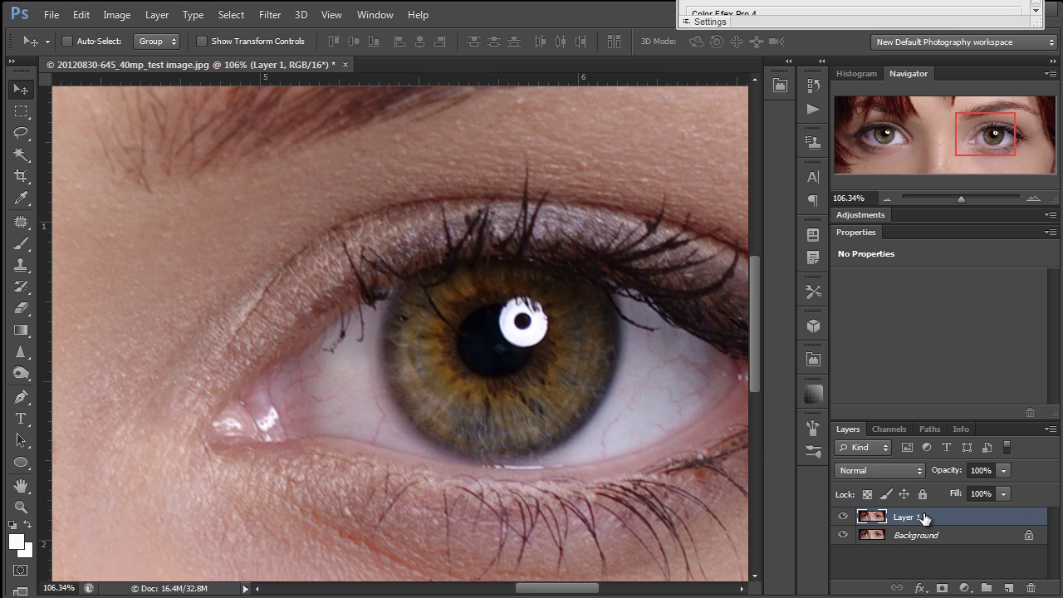
# - Merge the sharpened layer into the Background and make a fresh duplicate of the Background layer
pyautogui.hotkey('ctrl', 'e')
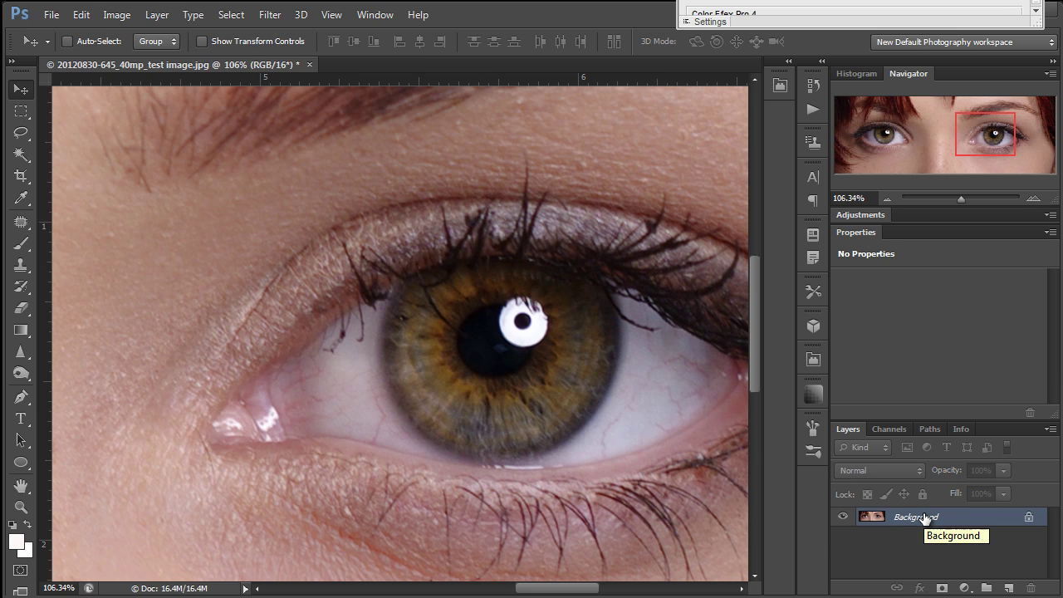
pyautogui.hotkey('ctrl', 'j')
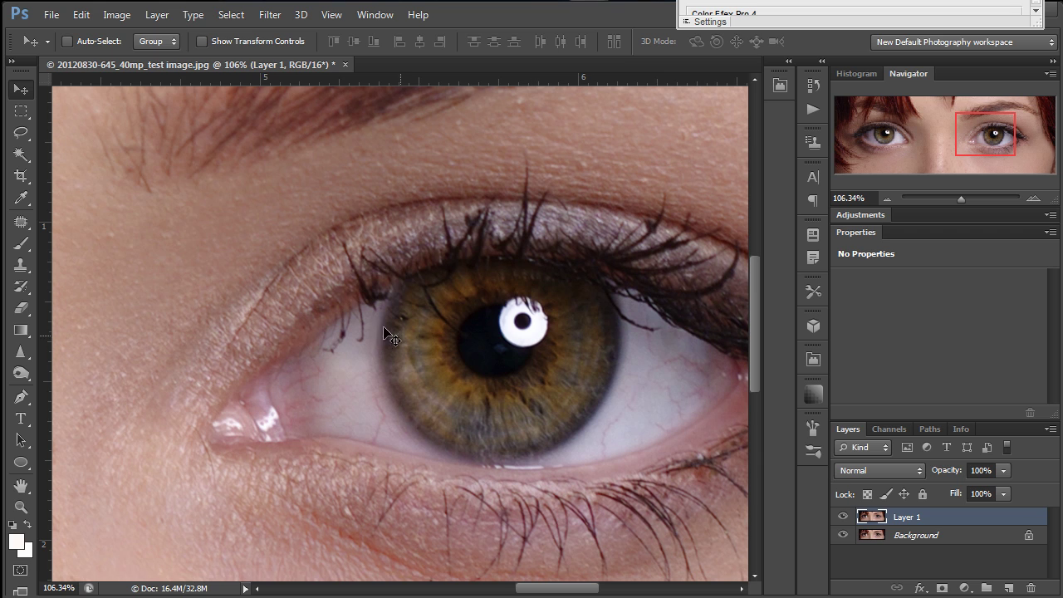
# - Apply a High Pass filter with a 9.4 pixel radius to the duplicate layer
pyautogui.click(269, 14)
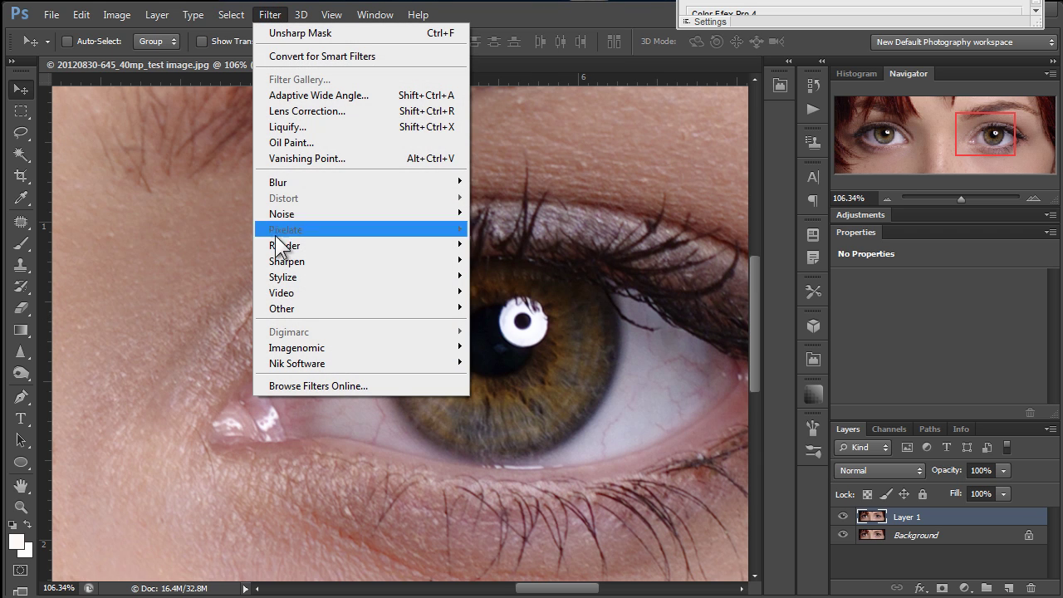
pyautogui.moveTo(310, 308)
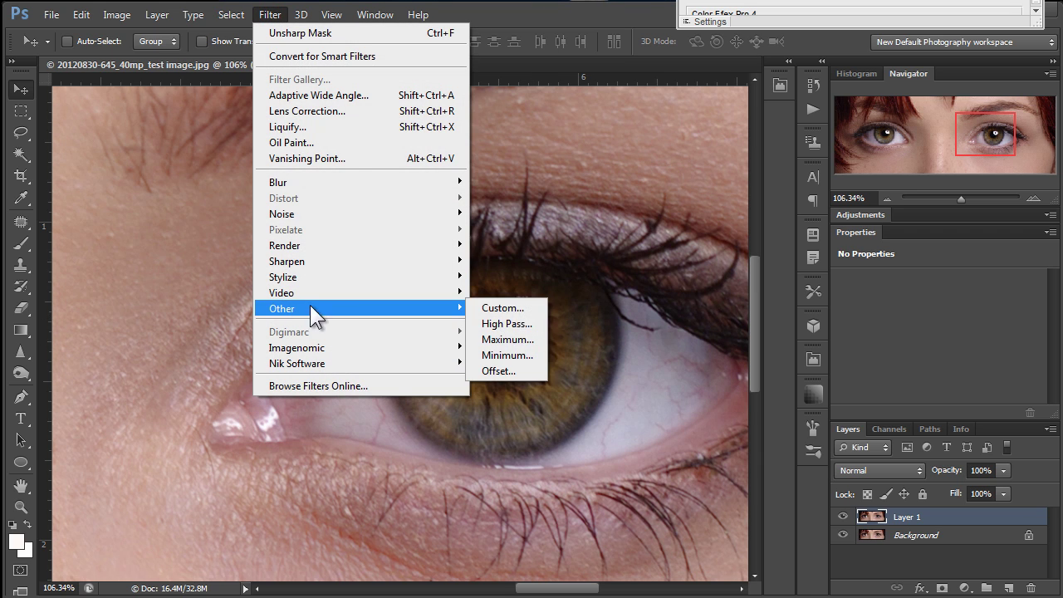
pyautogui.click(524, 324)
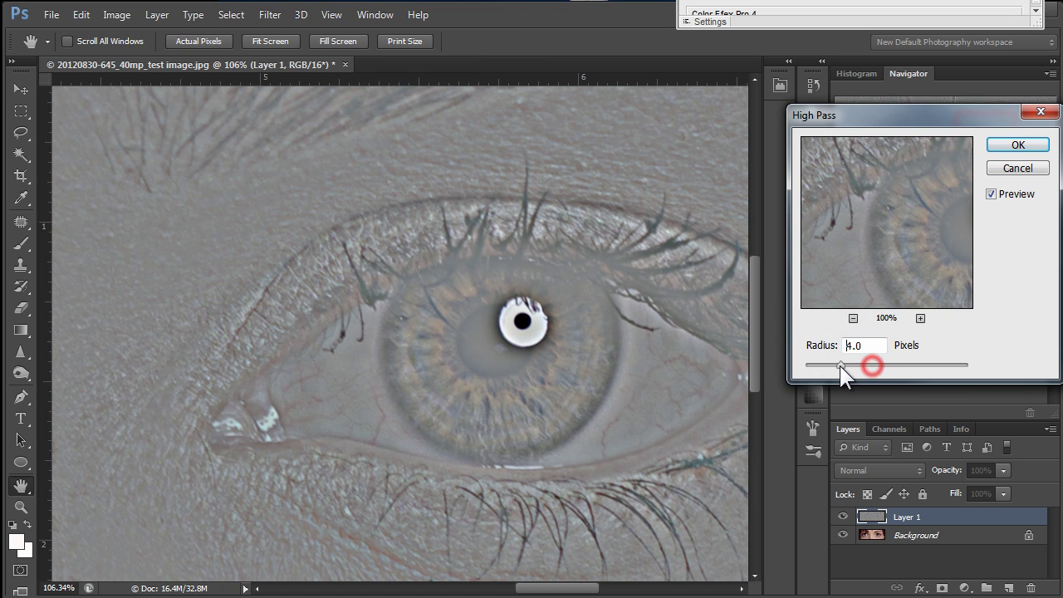
pyautogui.moveTo(830, 365); pyautogui.dragTo(854, 364)
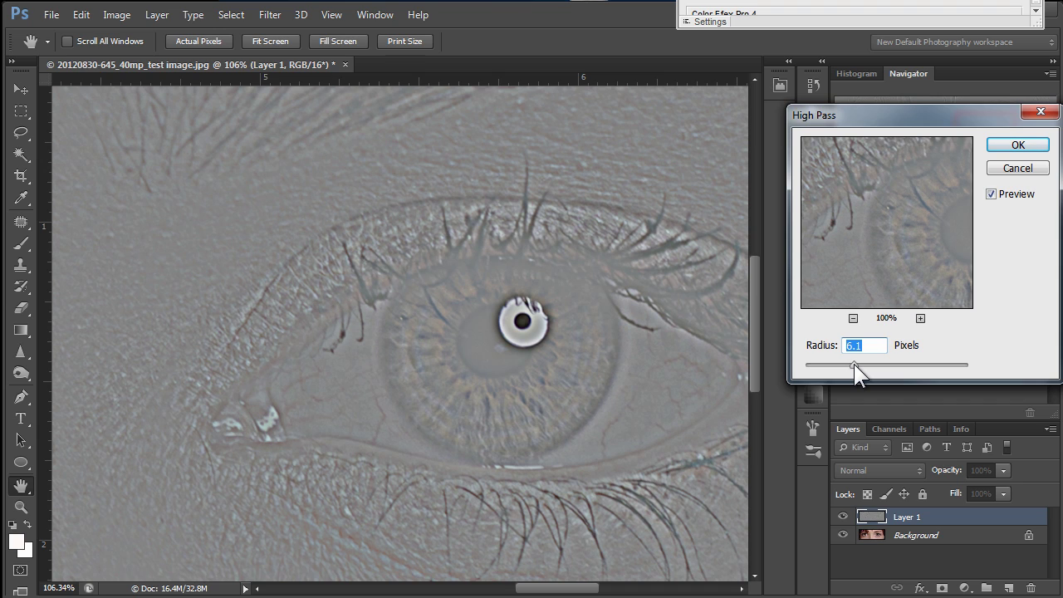
pyautogui.moveTo(858, 364); pyautogui.dragTo(868, 364)
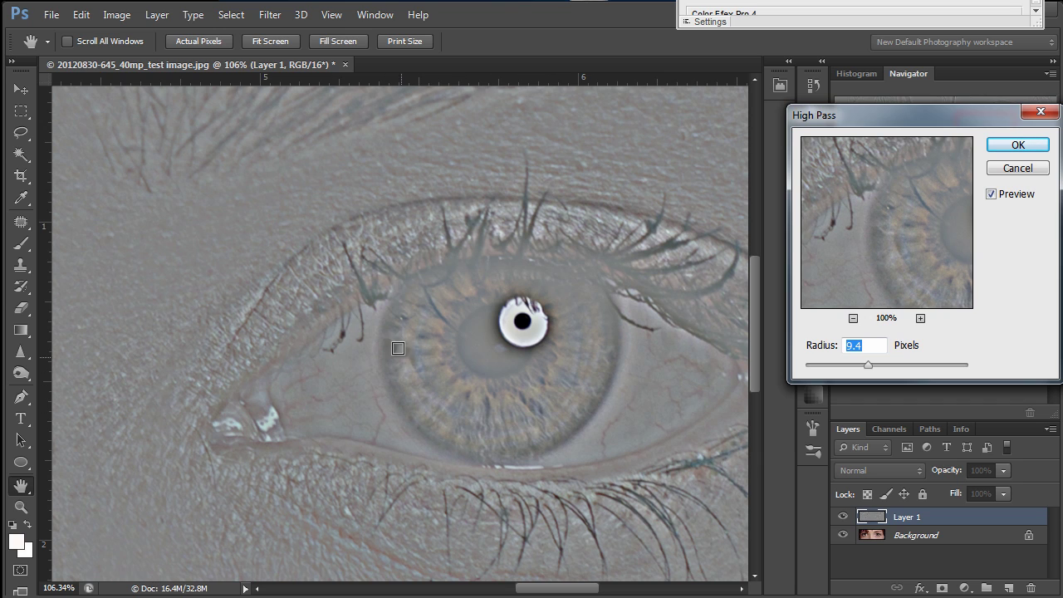
pyautogui.click(1016, 147)
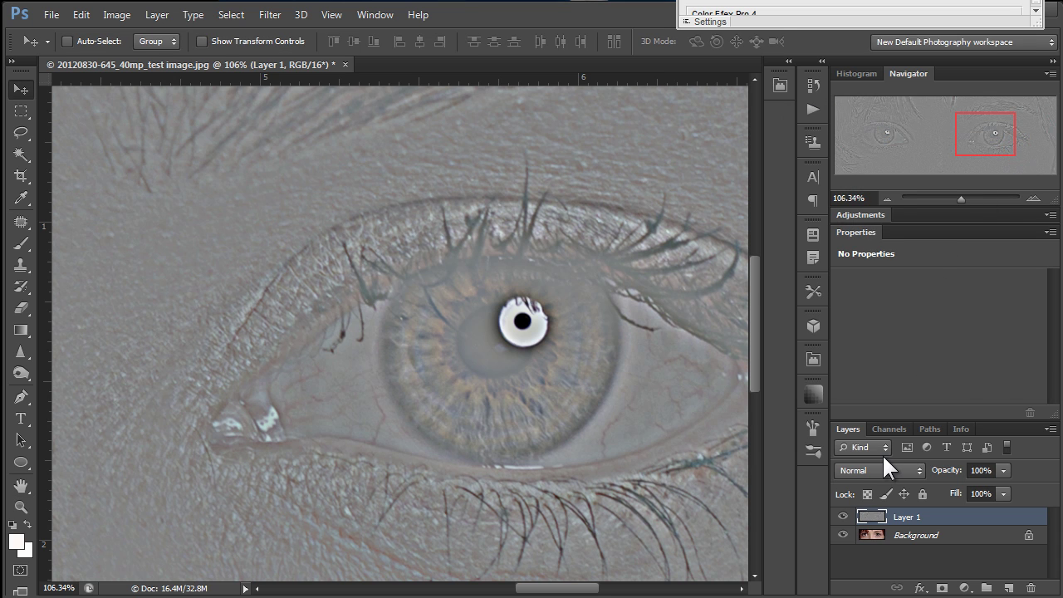
# - Set the high-pass layer's blend mode to Overlay, keep its opacity at 100%, and compare the eye with the layer hidden and shown
pyautogui.click(917, 471)
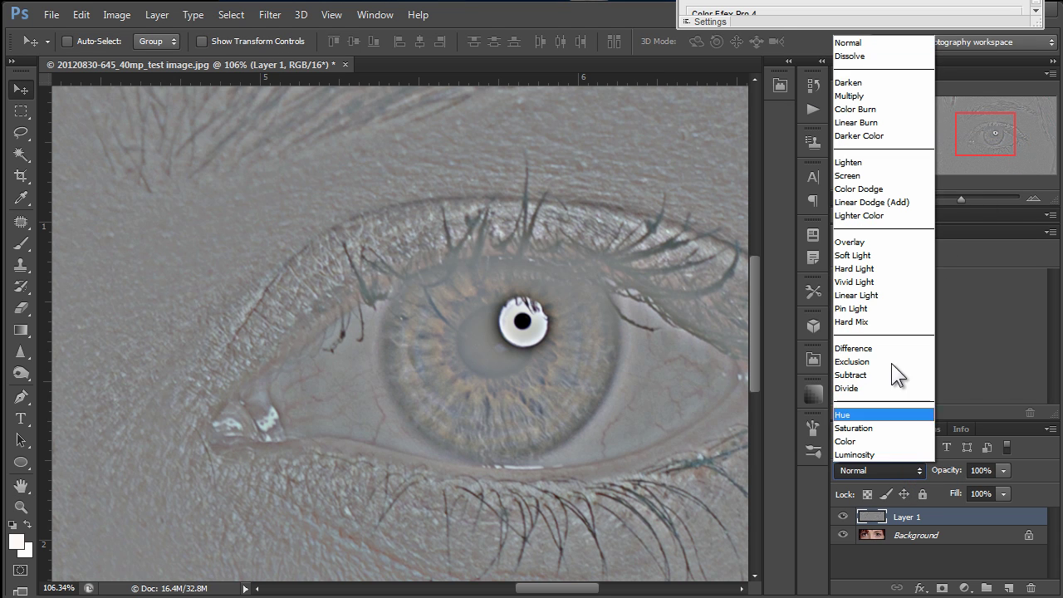
pyautogui.click(866, 242)
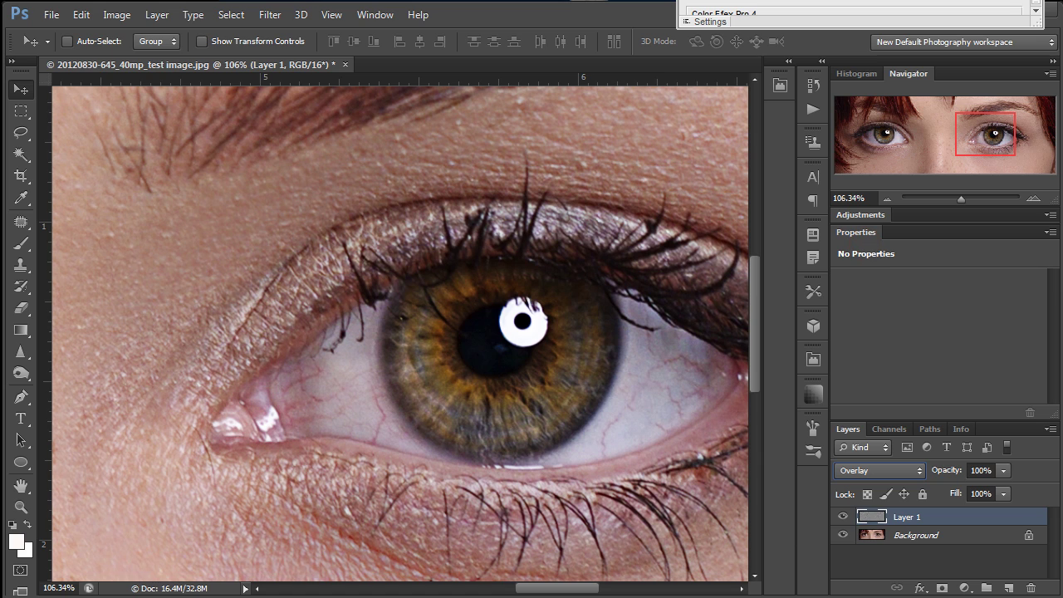
pyautogui.click(1003, 470)
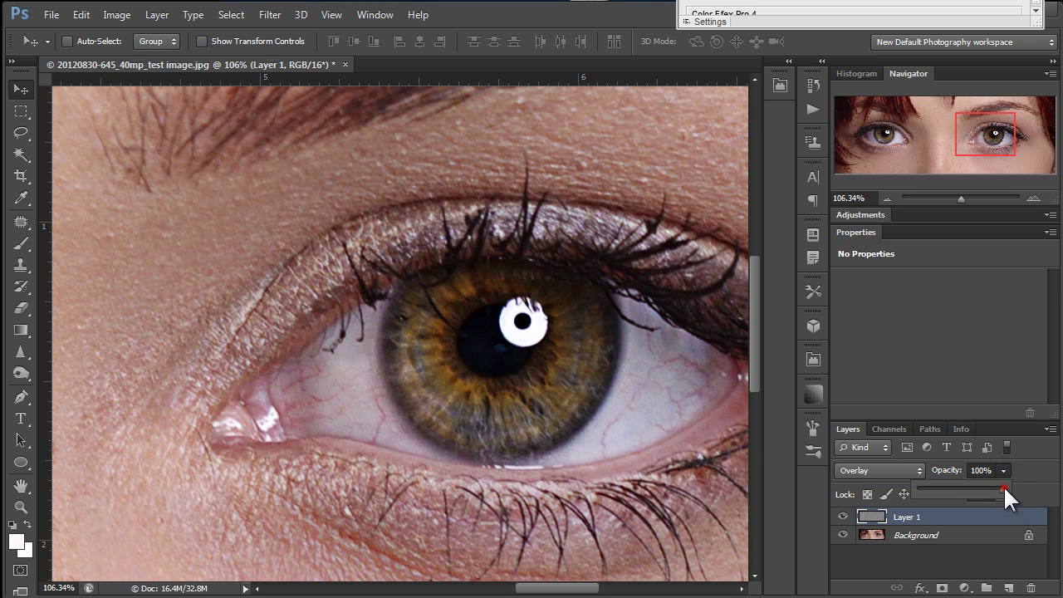
pyautogui.moveTo(982, 490); pyautogui.dragTo(1003, 488)
pyautogui.click(842, 518)
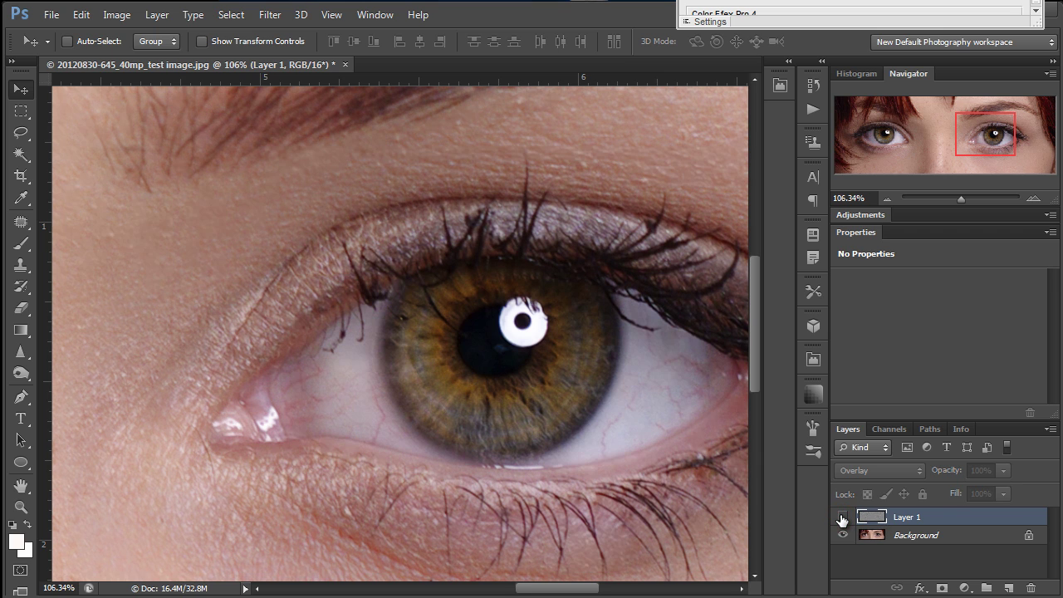
pyautogui.click(842, 517)
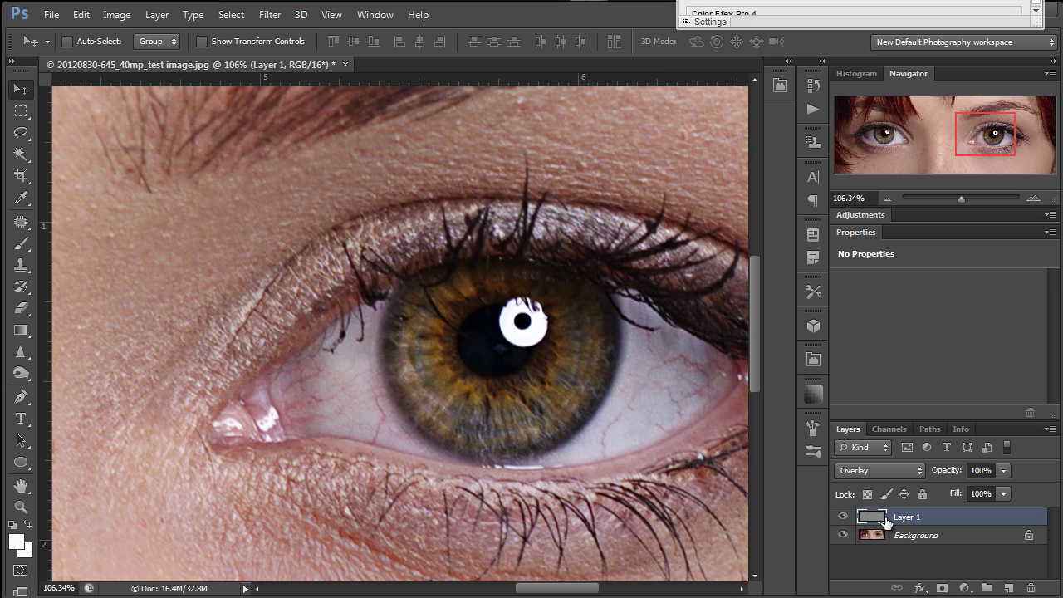
# - Add a black layer mask that hides the whole high-pass layer
pyautogui.click(911, 517)
pyautogui.moveTo(911, 517); pyautogui.dragTo(934, 578)
pyautogui.keyDown('alt'); pyautogui.click(942, 588); pyautogui.keyUp('alt')
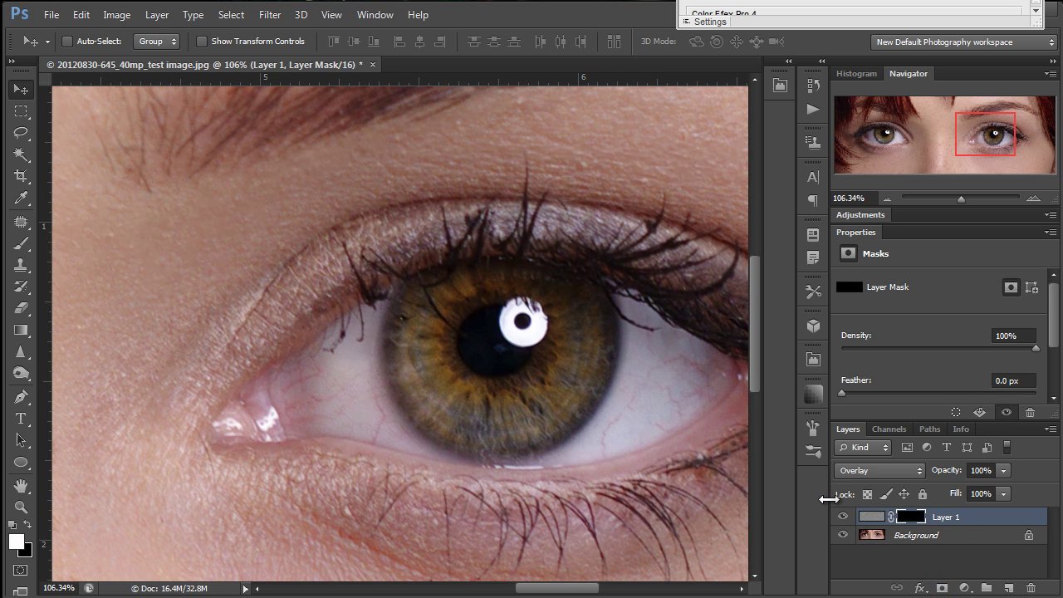
# - Paint white on the layer mask over the iris with a 31 px brush at 100% opacity to reveal the sharpening there
pyautogui.press('b')
pyautogui.moveTo(470, 379); pyautogui.dragTo(307, 400)
pyautogui.moveTo(427, 396); pyautogui.dragTo(2, 418)
pyautogui.moveTo(465, 412); pyautogui.dragTo(470, 411)
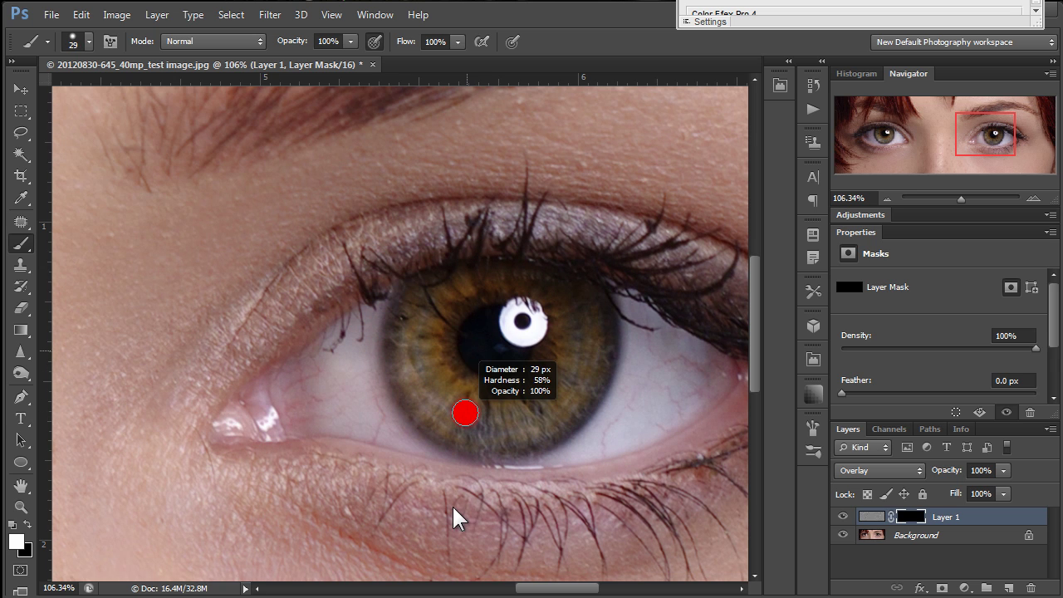
pyautogui.moveTo(453, 423); pyautogui.dragTo(456, 414)
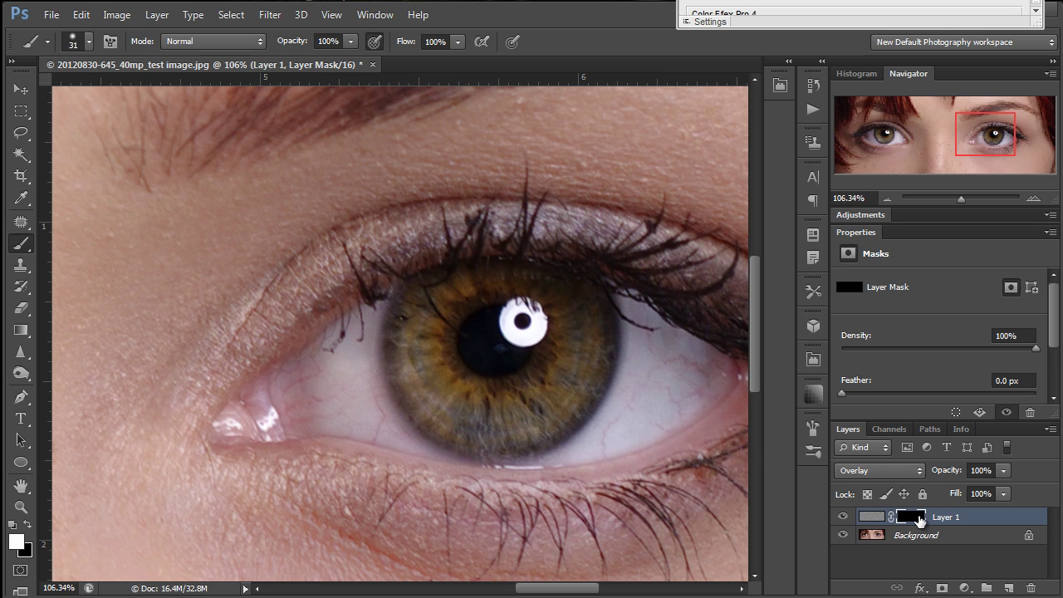
pyautogui.click(490, 393)
pyautogui.click(463, 384)
pyautogui.click(457, 377)
pyautogui.click(438, 354)
pyautogui.click(444, 344)
pyautogui.click(450, 324)
pyautogui.click(495, 394)
pyautogui.click(545, 375)
pyautogui.click(564, 359)
pyautogui.click(550, 349)
pyautogui.click(547, 331)
pyautogui.click(482, 306)
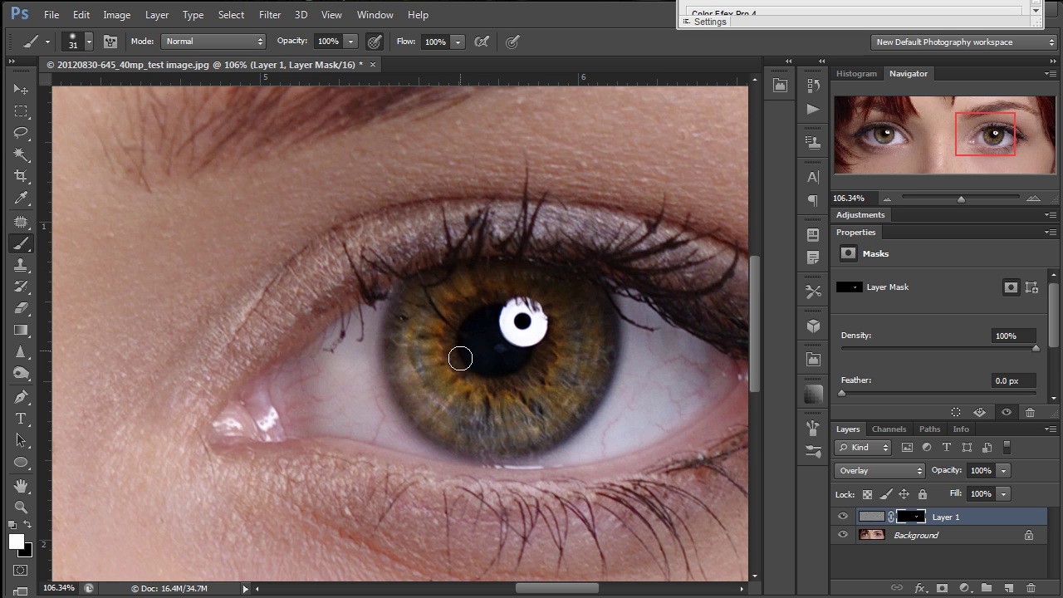
pyautogui.click(482, 311)
pyautogui.click(474, 408)
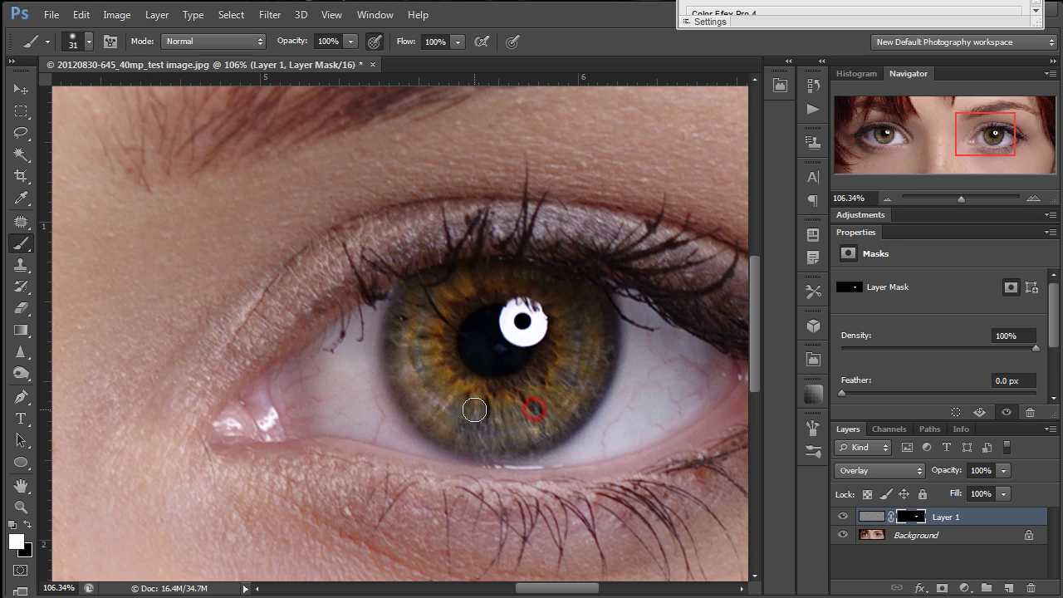
pyautogui.click(418, 289)
pyautogui.moveTo(419, 289)
pyautogui.mouseDown()
pyautogui.moveTo(400, 326)
pyautogui.moveTo(399, 377)
pyautogui.moveTo(425, 417)
pyautogui.moveTo(456, 435)
pyautogui.moveTo(519, 442)
pyautogui.moveTo(561, 424)
pyautogui.moveTo(593, 390)
pyautogui.moveTo(604, 349)
pyautogui.moveTo(593, 287)
pyautogui.moveTo(466, 290)
pyautogui.moveTo(523, 426)
pyautogui.moveTo(519, 412)
pyautogui.moveTo(536, 413)
pyautogui.moveTo(534, 386)
pyautogui.moveTo(568, 403)
pyautogui.moveTo(560, 382)
pyautogui.moveTo(585, 389)
pyautogui.moveTo(613, 346)
pyautogui.mouseUp()
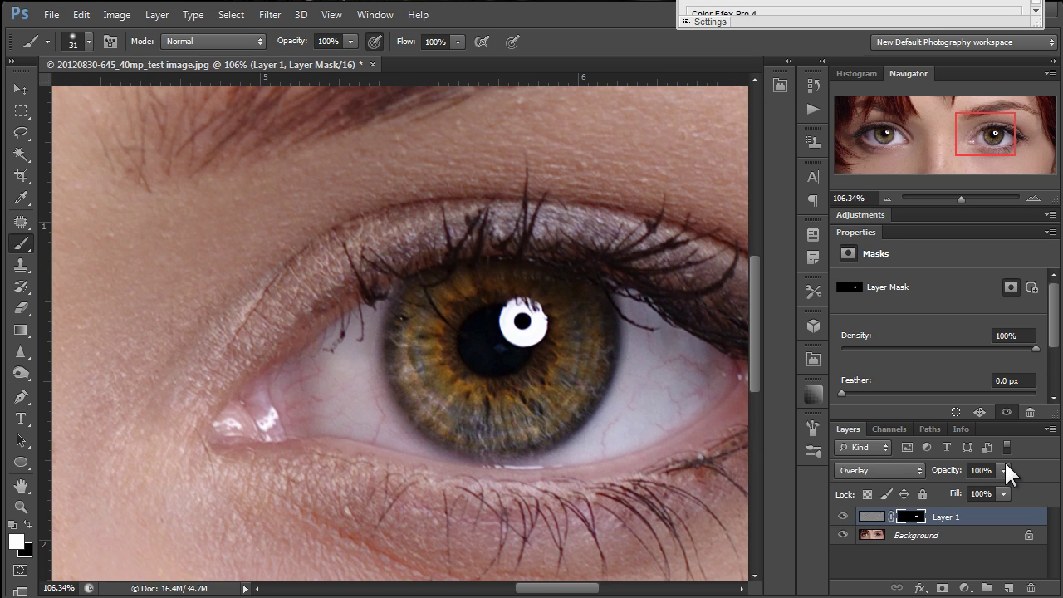
# - Compare the iris before and after by repeatedly hiding and showing the masked high-pass layer
pyautogui.click(843, 517)
pyautogui.click(843, 517)
pyautogui.click(843, 517)
pyautogui.click(843, 517)
pyautogui.click(843, 517)
pyautogui.click(843, 516)
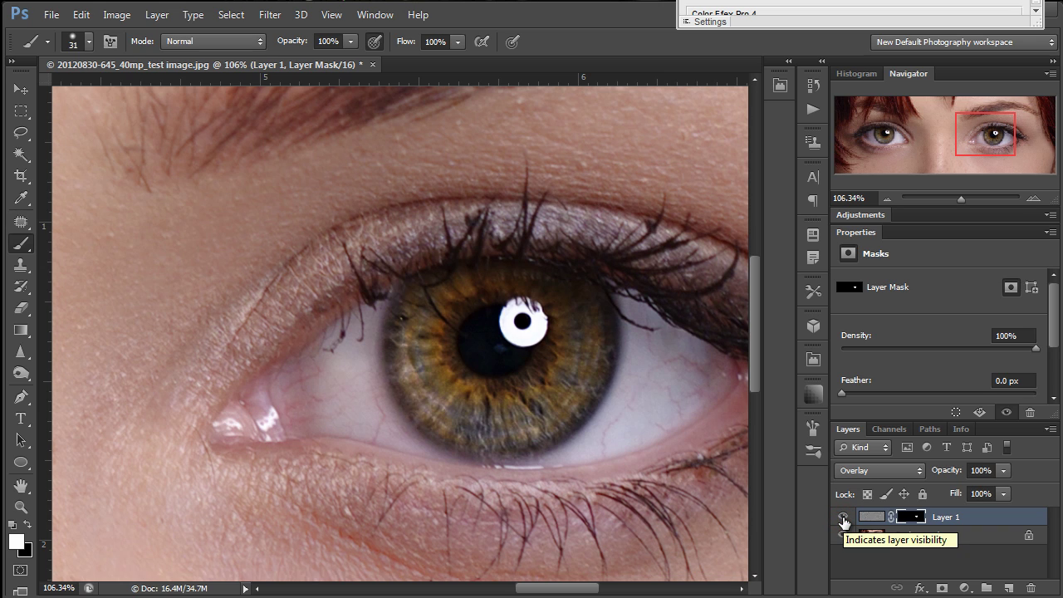
# - Delete the masked high-pass layer and add a new empty layer above the Background
pyautogui.click(968, 521)
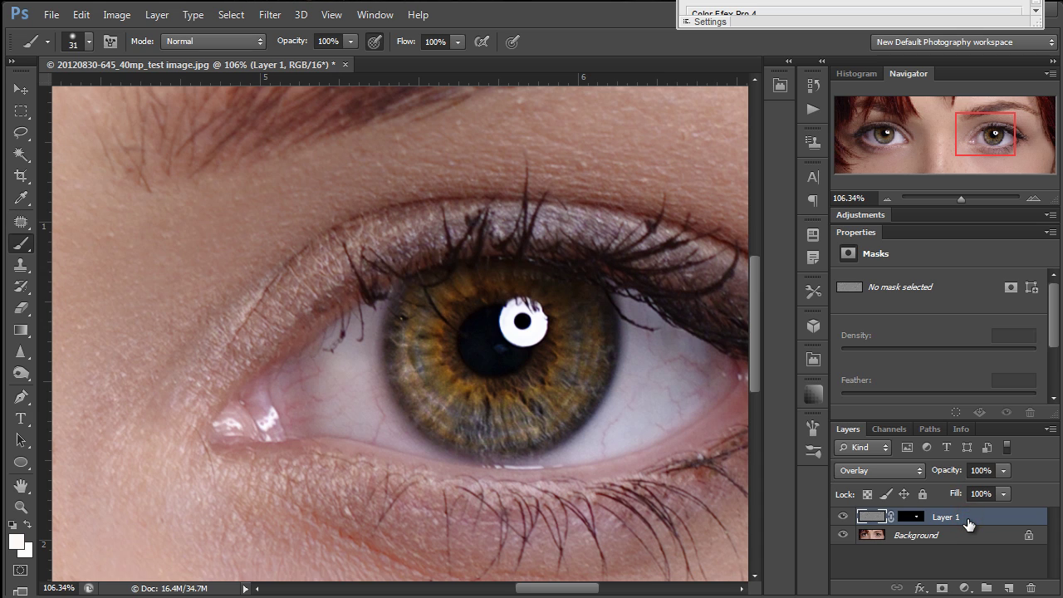
pyautogui.press('Delete')
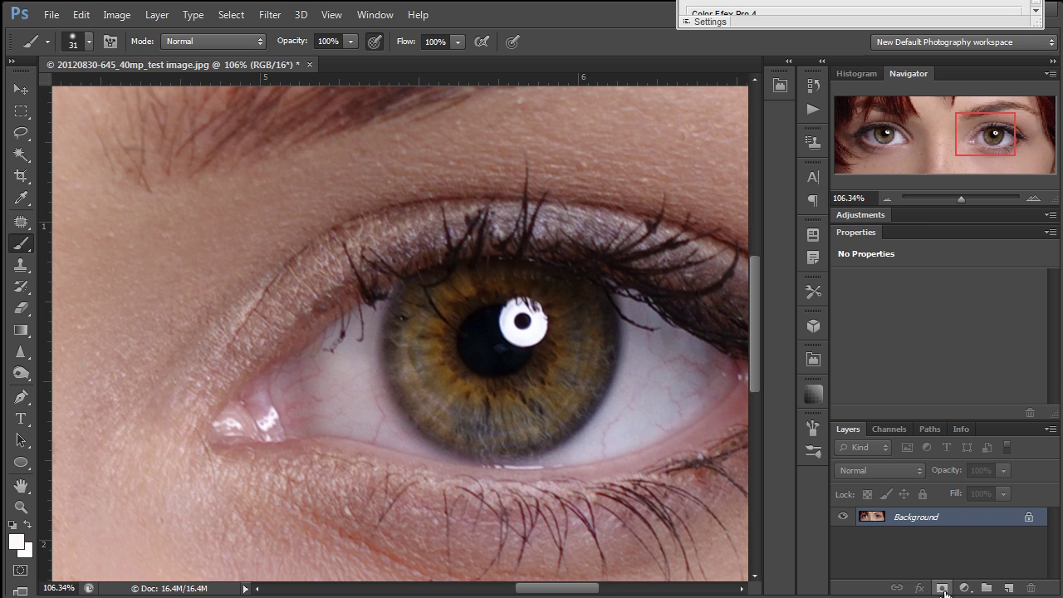
pyautogui.click(1008, 588)
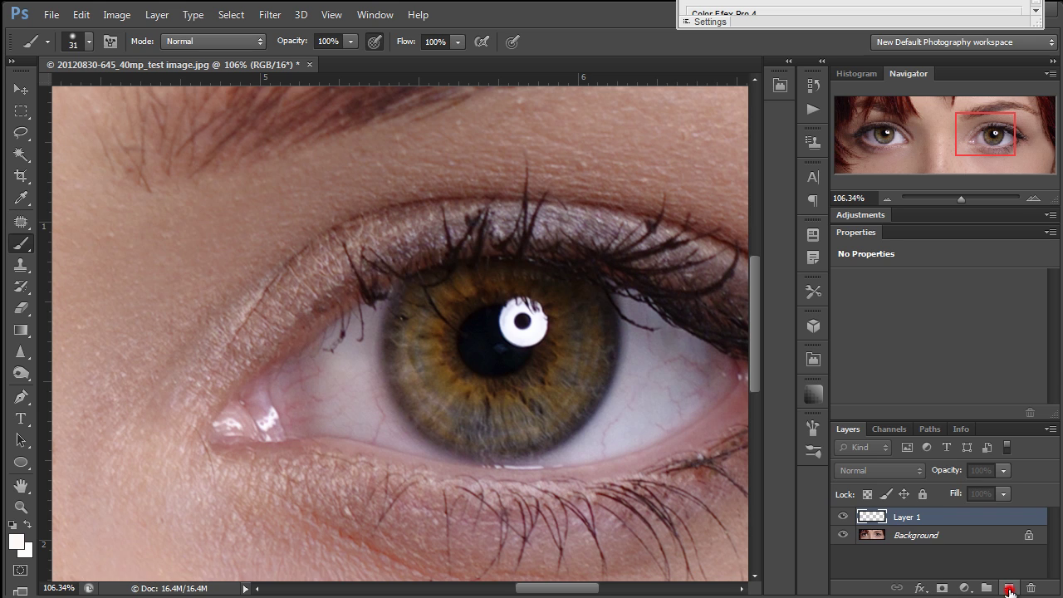
# - Activate the Sharpen tool with Sample All Layers and Protect Detail enabled
pyautogui.click(23, 372)
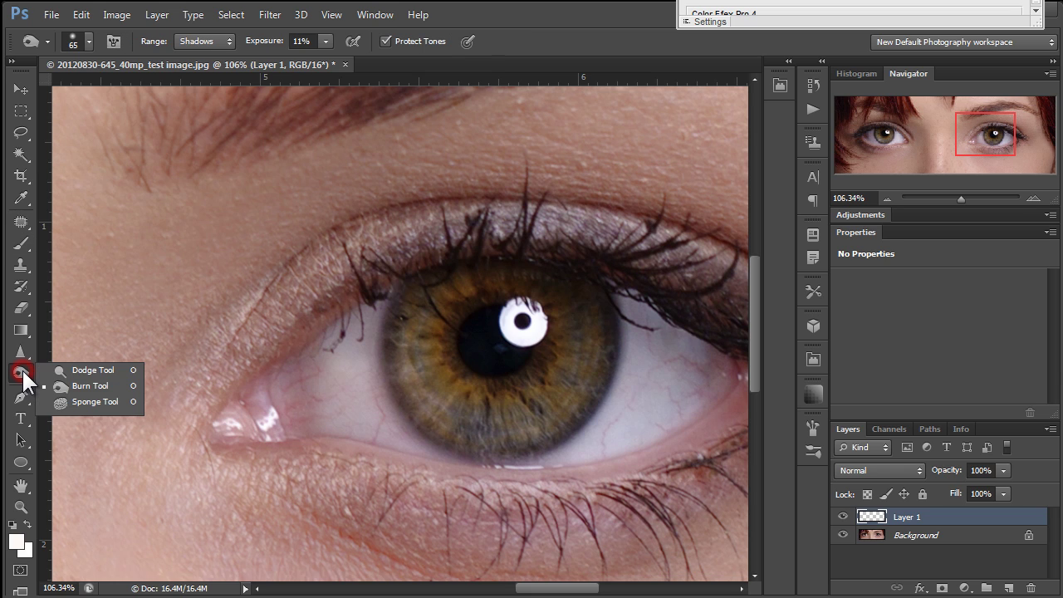
pyautogui.click(21, 367)
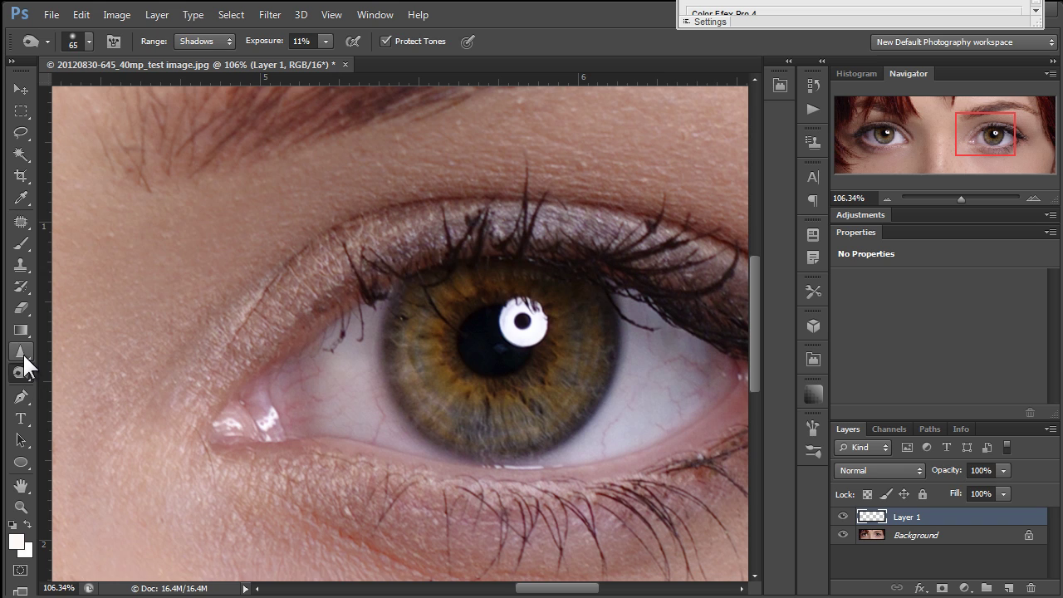
pyautogui.click(23, 352)
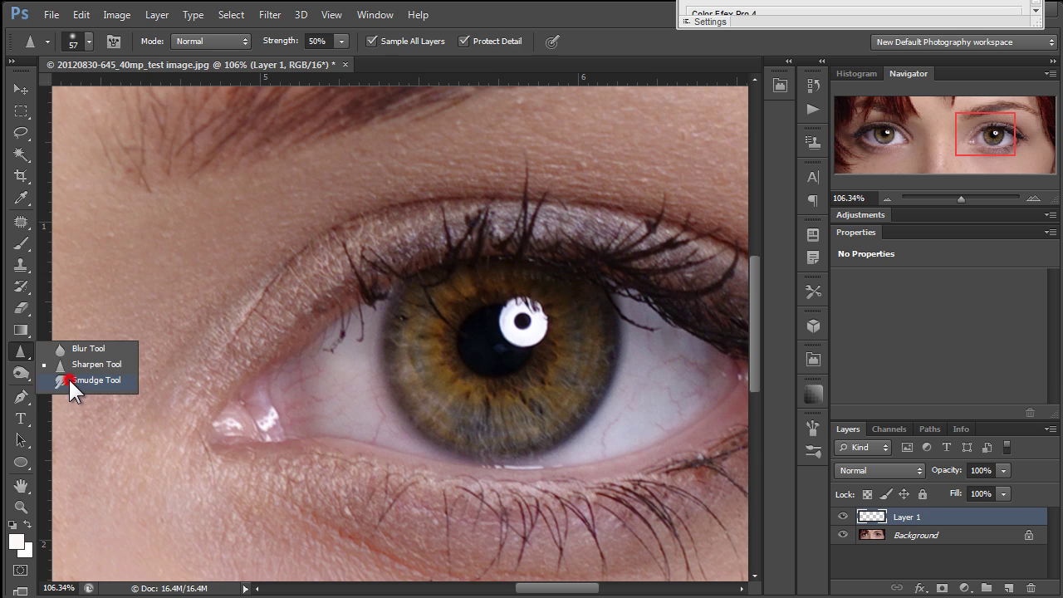
pyautogui.click(70, 380)
pyautogui.click(22, 351)
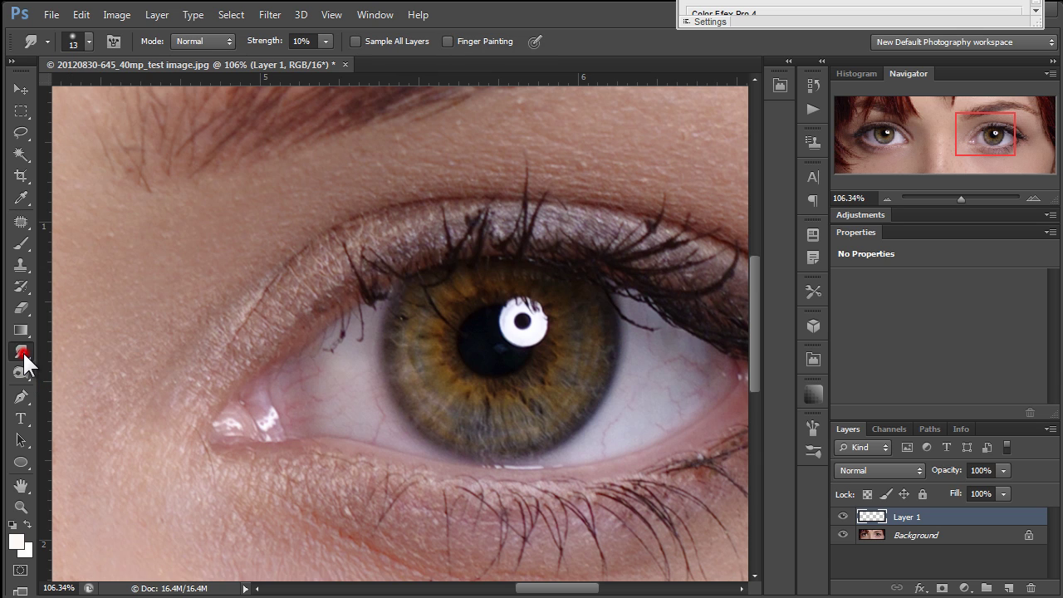
pyautogui.click(91, 365)
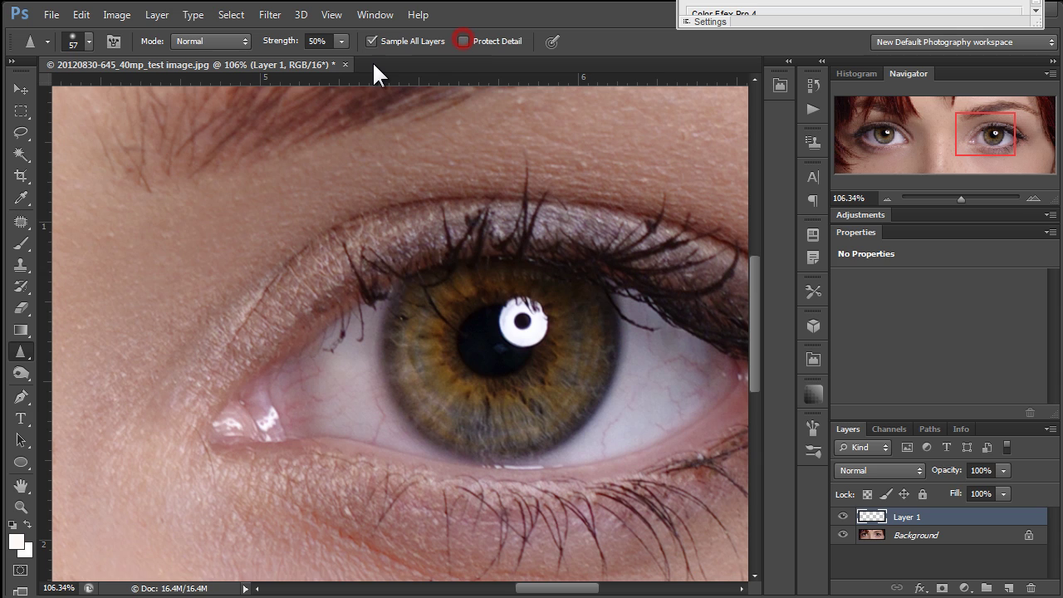
pyautogui.click(464, 42)
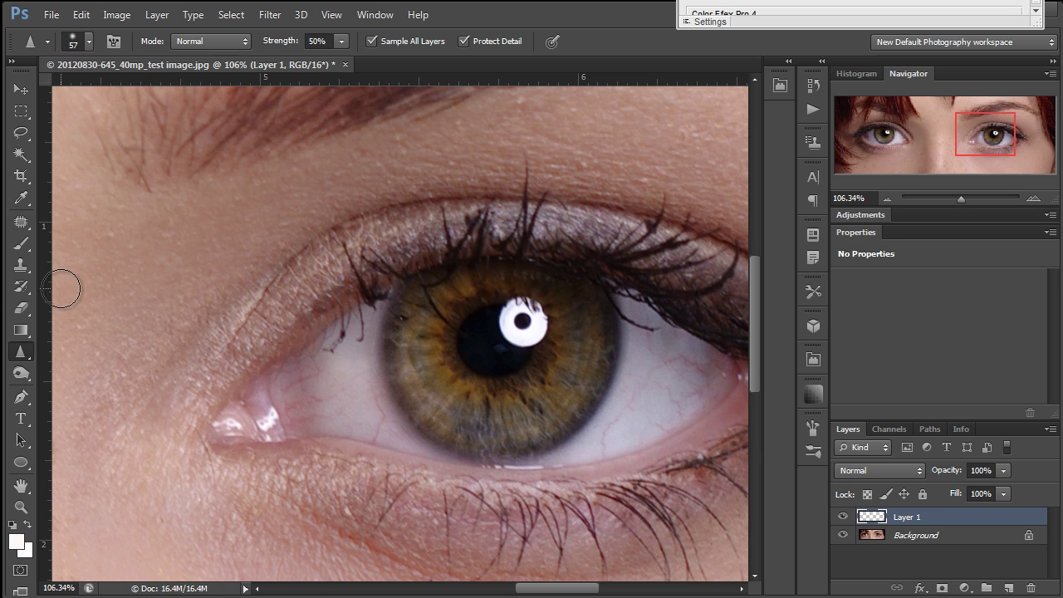
# - Sharpen the lower part of the iris on the empty layer with the Sharpen tool at 27% strength and a 43 px brush
pyautogui.click(340, 41)
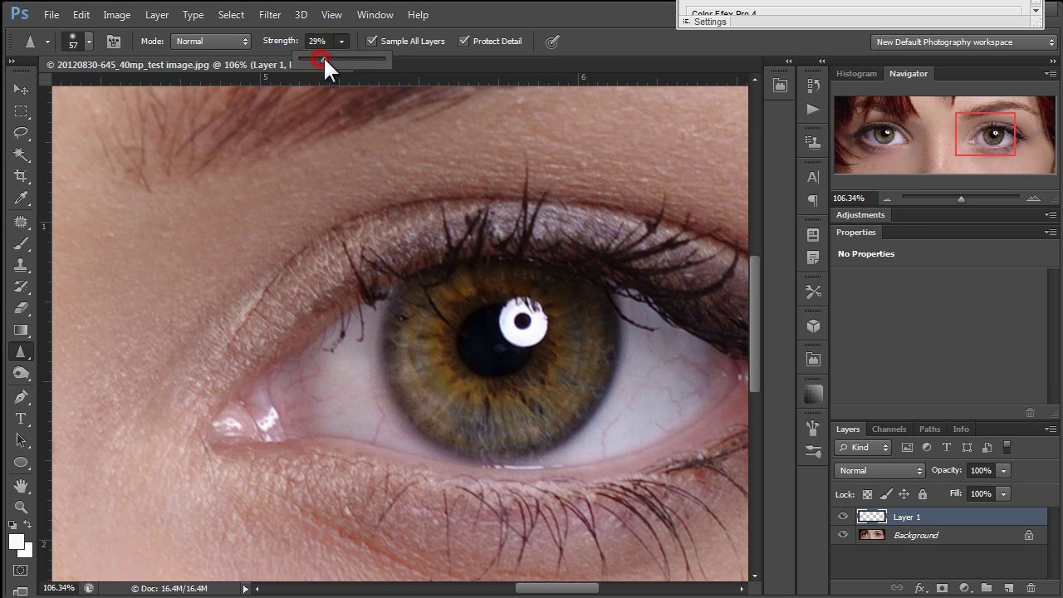
pyautogui.click(410, 422)
pyautogui.moveTo(422, 360); pyautogui.dragTo(433, 288)
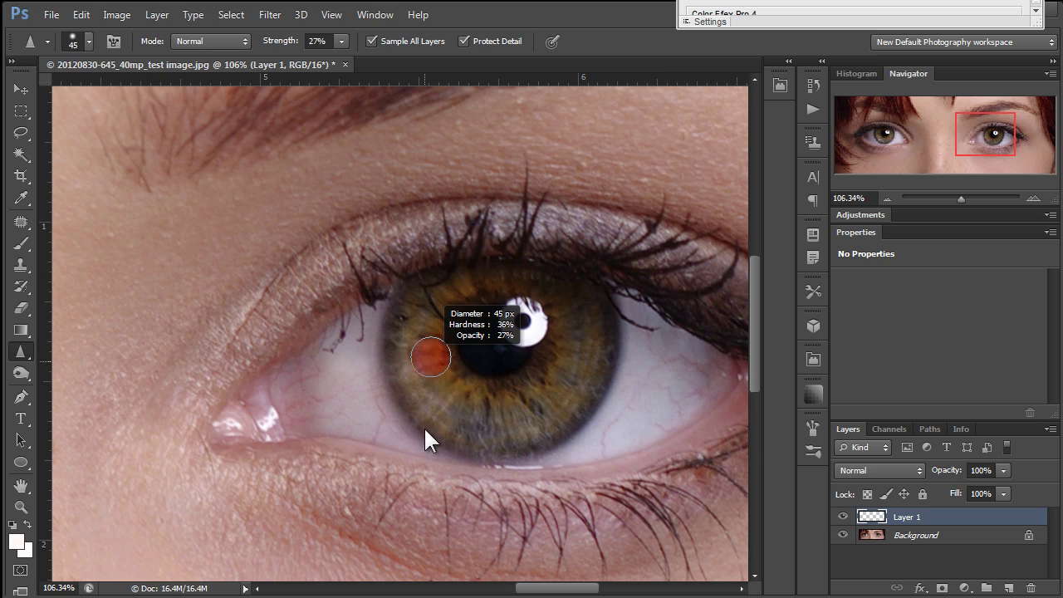
pyautogui.moveTo(426, 487); pyautogui.dragTo(421, 418)
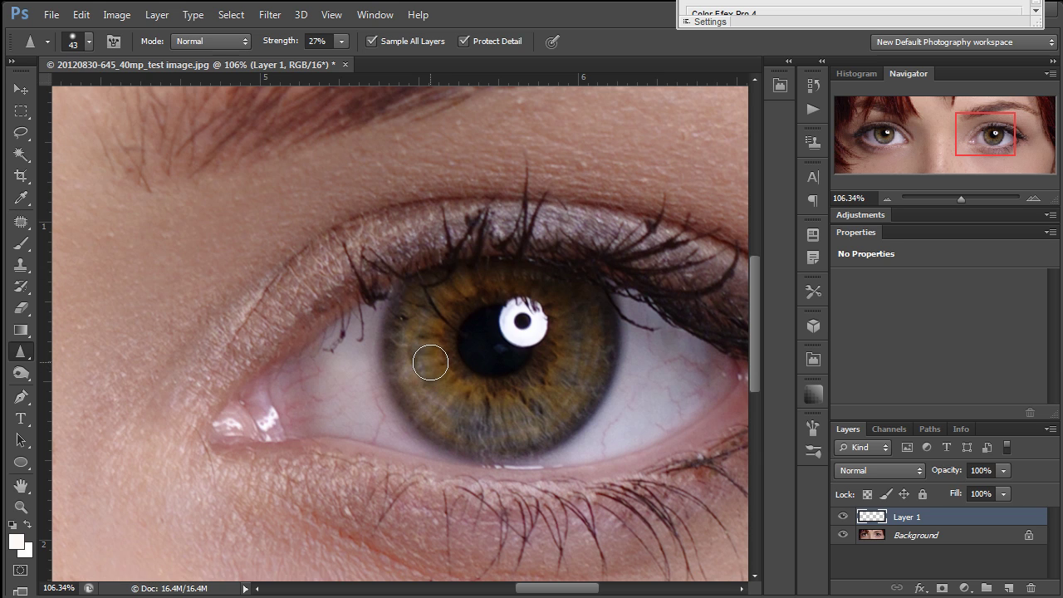
pyautogui.moveTo(418, 343)
pyautogui.mouseDown()
pyautogui.moveTo(468, 406)
pyautogui.moveTo(458, 373)
pyautogui.moveTo(479, 402)
pyautogui.moveTo(475, 423)
pyautogui.moveTo(559, 403)
pyautogui.mouseUp()
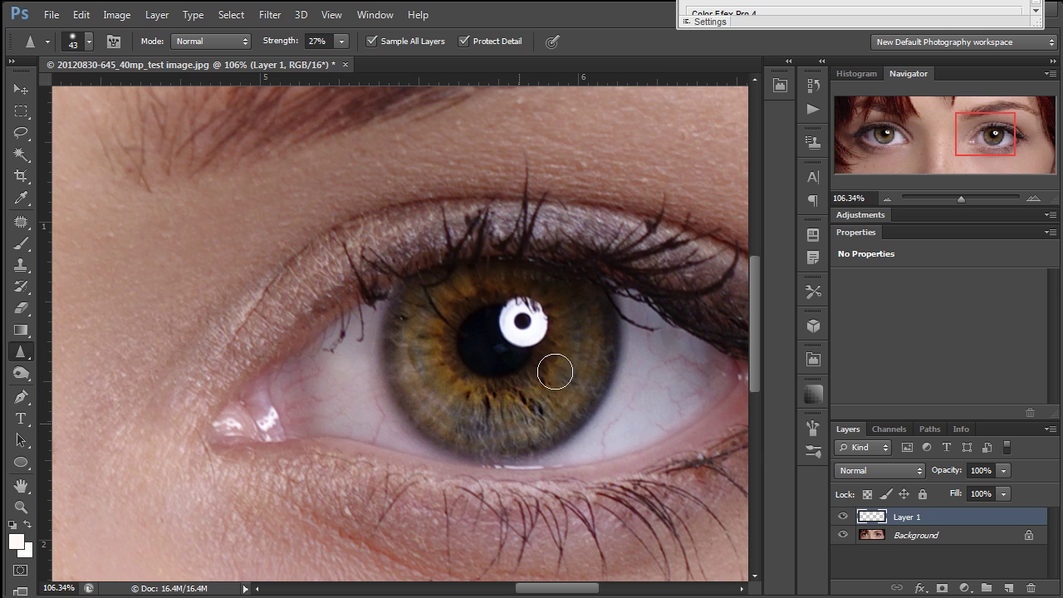
# - Sharpen the iris around the pupil and toward its inner edge at 27% strength with the 43 px brush
pyautogui.click(532, 384)
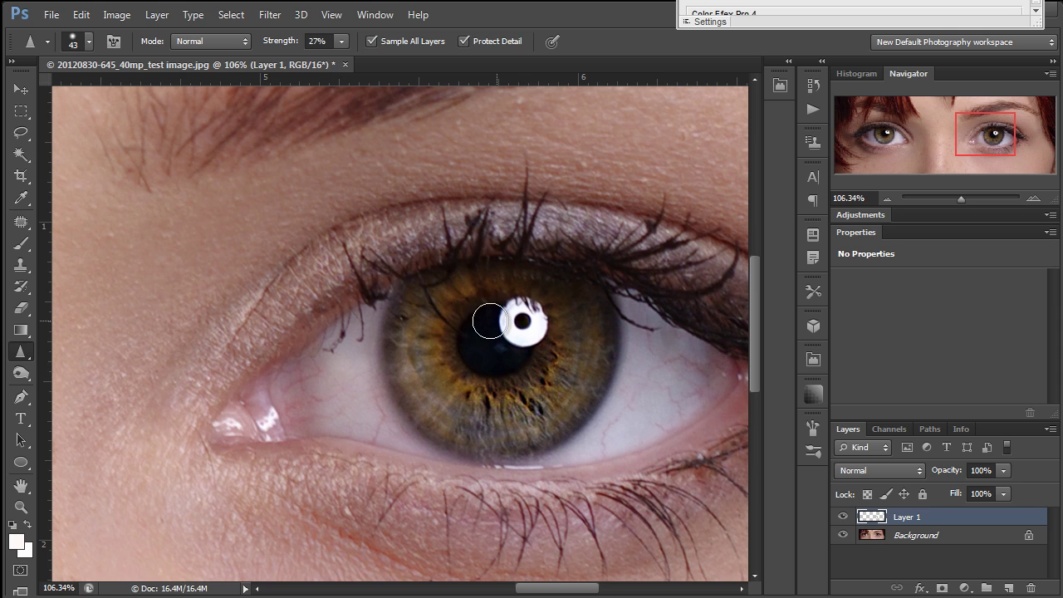
pyautogui.click(418, 306)
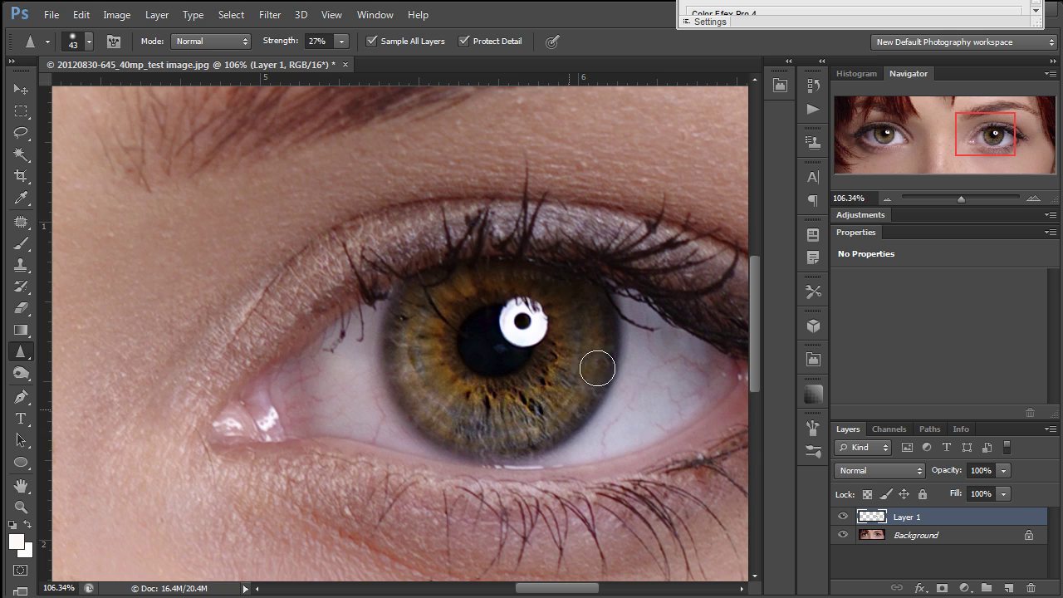
pyautogui.click(517, 290)
pyautogui.click(473, 382)
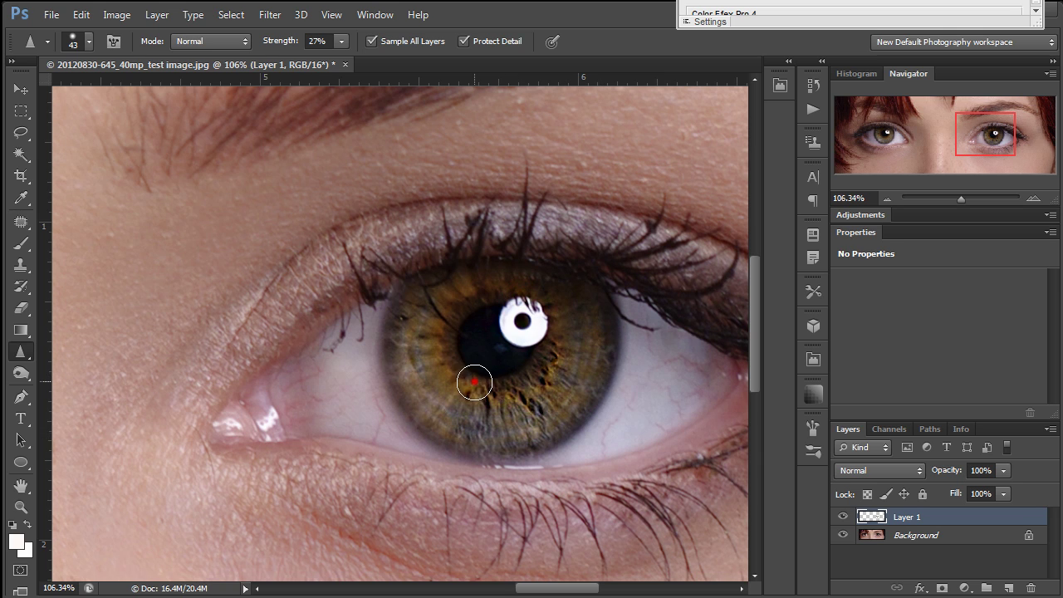
pyautogui.moveTo(474, 382)
pyautogui.mouseDown()
pyautogui.moveTo(429, 332)
pyautogui.moveTo(408, 358)
pyautogui.moveTo(409, 316)
pyautogui.mouseUp()
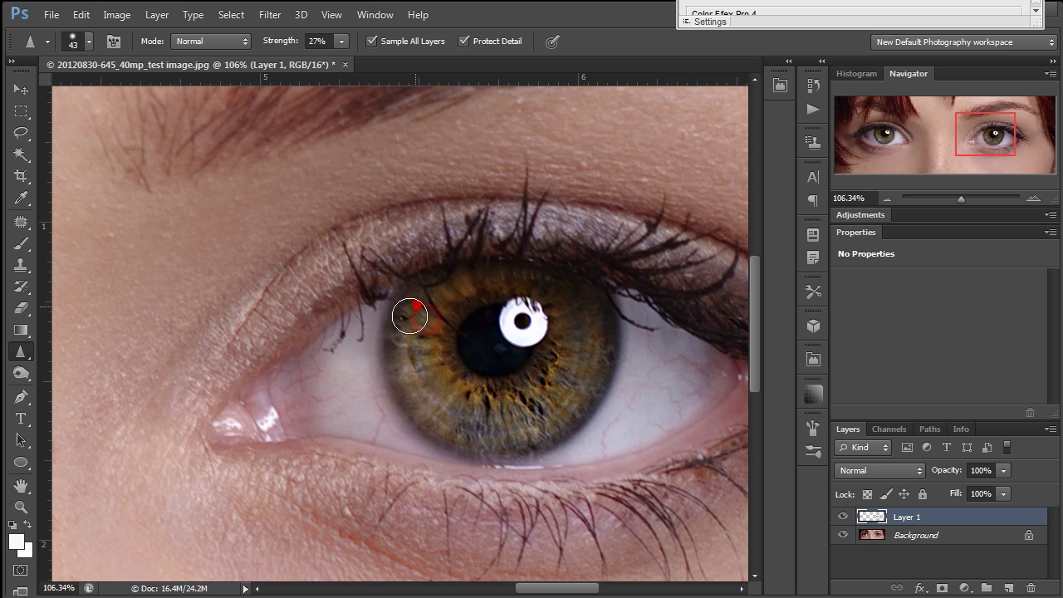
pyautogui.moveTo(418, 379)
pyautogui.mouseDown()
pyautogui.moveTo(453, 418)
pyautogui.moveTo(541, 429)
pyautogui.moveTo(592, 382)
pyautogui.moveTo(602, 311)
pyautogui.moveTo(604, 359)
pyautogui.moveTo(563, 424)
pyautogui.moveTo(507, 438)
pyautogui.moveTo(512, 426)
pyautogui.moveTo(422, 358)
pyautogui.moveTo(445, 368)
pyautogui.moveTo(443, 324)
pyautogui.moveTo(470, 295)
pyautogui.moveTo(443, 329)
pyautogui.moveTo(463, 323)
pyautogui.moveTo(465, 307)
pyautogui.moveTo(526, 303)
pyautogui.moveTo(468, 327)
pyautogui.moveTo(497, 300)
pyautogui.moveTo(451, 330)
pyautogui.moveTo(466, 363)
pyautogui.moveTo(456, 338)
pyautogui.mouseUp()
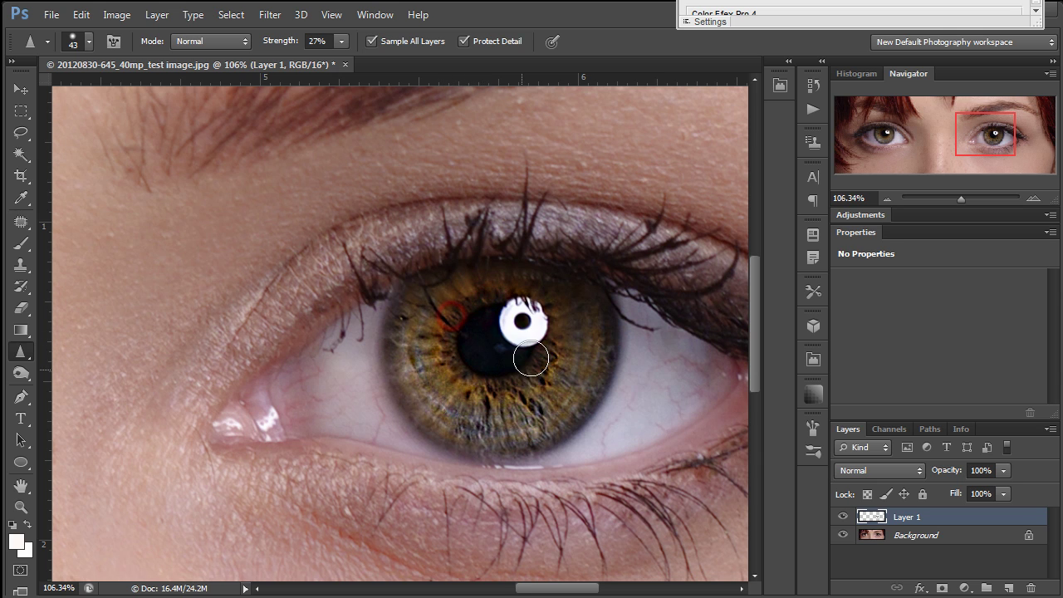
# - Set the Sharpen strength to 50% and heavily sharpen the whole iris, including its outer rim
pyautogui.click(341, 41)
pyautogui.moveTo(343, 58); pyautogui.dragTo(365, 58)
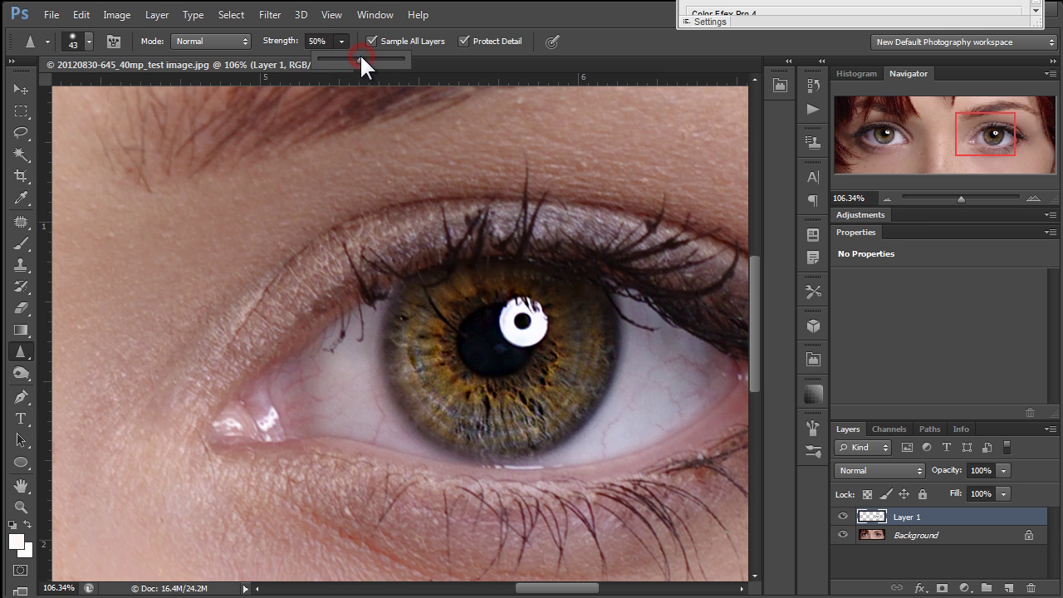
pyautogui.moveTo(415, 344); pyautogui.dragTo(434, 388)
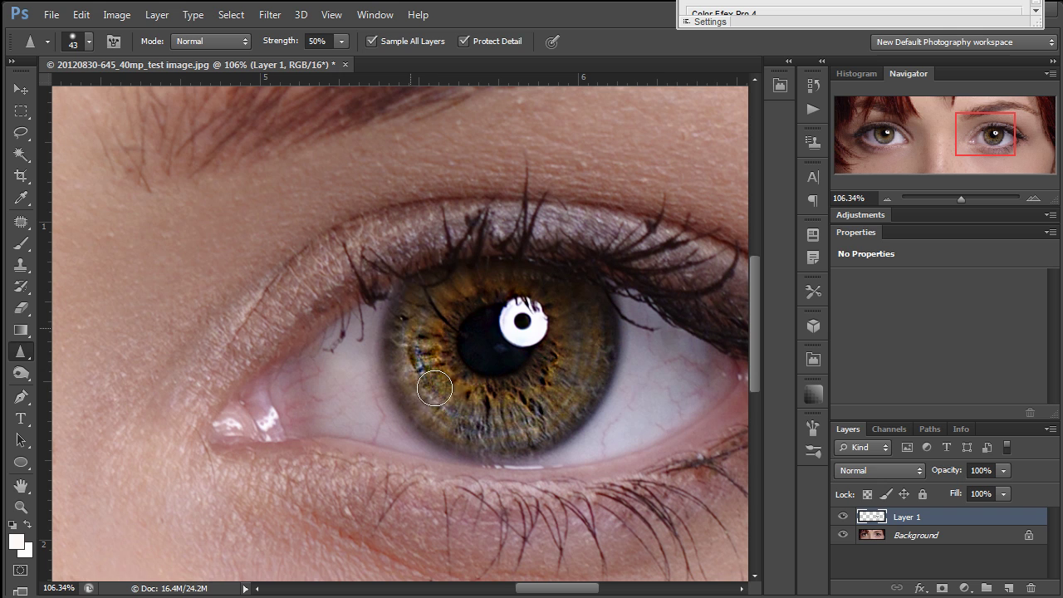
pyautogui.moveTo(505, 427)
pyautogui.mouseDown()
pyautogui.moveTo(574, 406)
pyautogui.moveTo(595, 373)
pyautogui.moveTo(586, 301)
pyautogui.mouseUp()
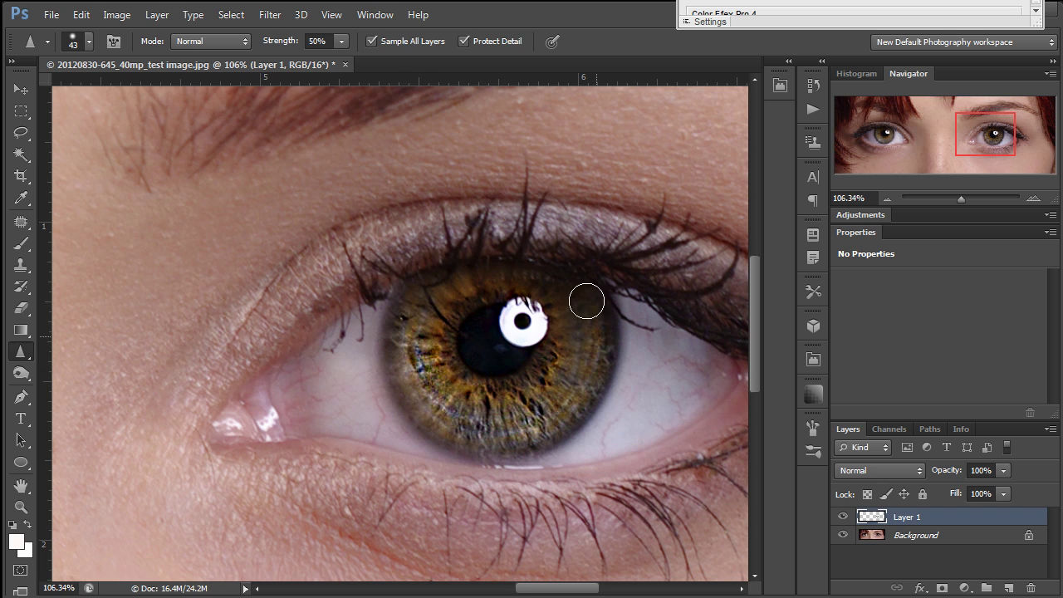
pyautogui.moveTo(467, 273)
pyautogui.mouseDown()
pyautogui.moveTo(395, 363)
pyautogui.moveTo(413, 397)
pyautogui.moveTo(458, 435)
pyautogui.moveTo(429, 404)
pyautogui.moveTo(500, 430)
pyautogui.moveTo(540, 431)
pyautogui.moveTo(565, 414)
pyautogui.moveTo(548, 429)
pyautogui.moveTo(465, 430)
pyautogui.moveTo(539, 418)
pyautogui.moveTo(572, 388)
pyautogui.moveTo(590, 326)
pyautogui.mouseUp()
pyautogui.moveTo(635, 352)
pyautogui.mouseDown()
pyautogui.moveTo(547, 303)
pyautogui.moveTo(450, 303)
pyautogui.moveTo(528, 303)
pyautogui.moveTo(438, 292)
pyautogui.mouseUp()
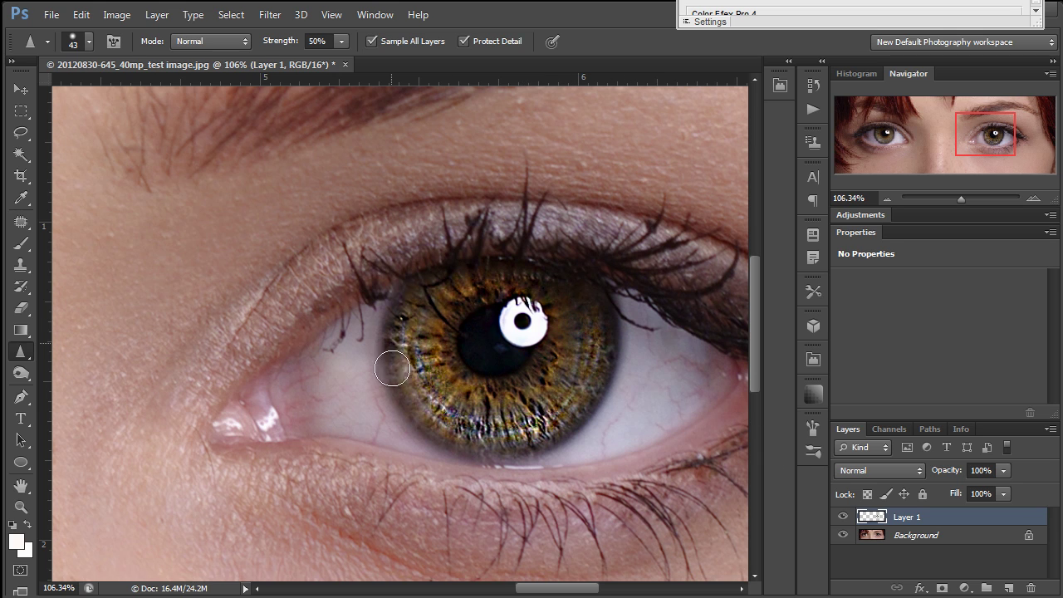
# - Lower the opacity of the heavily sharpened iris layer to 38%
pyautogui.click(1000, 470)
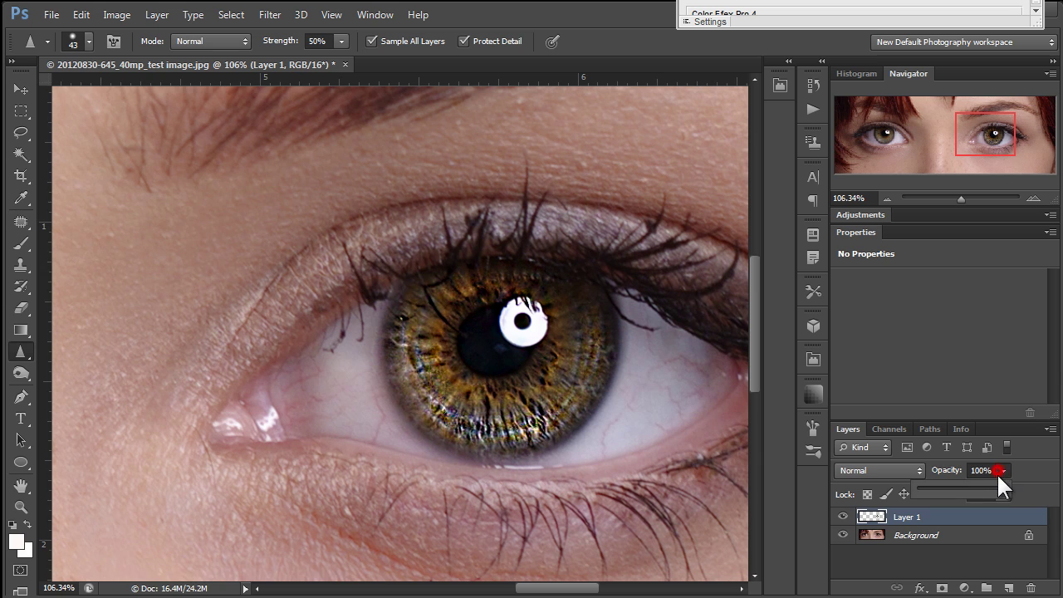
pyautogui.moveTo(1003, 485); pyautogui.dragTo(960, 485)
pyautogui.click(947, 517)
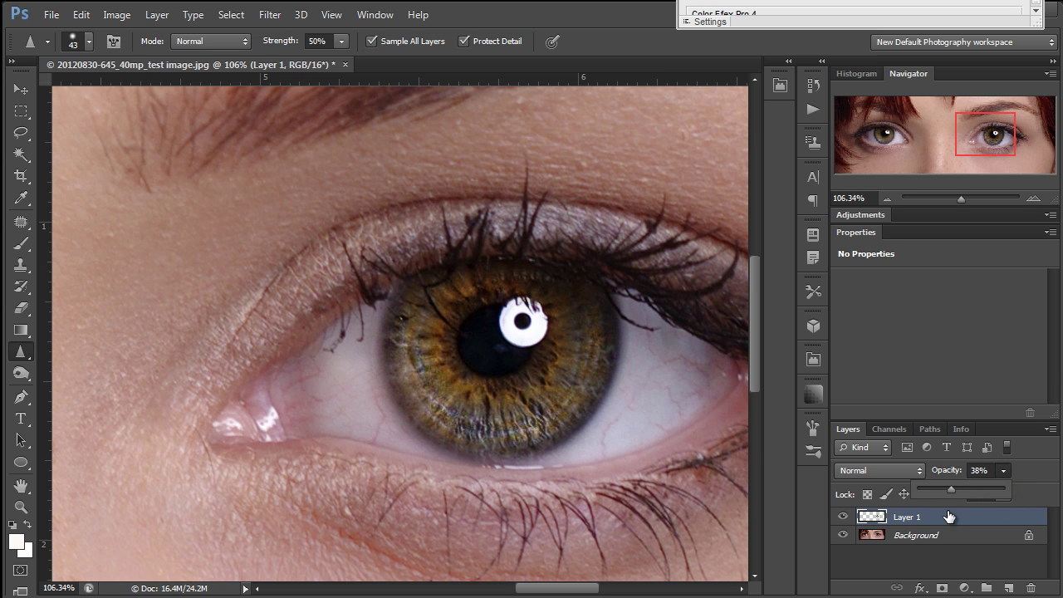
# - Delete the sharpened iris layer and set the Sharpen brush size to 49 px
pyautogui.press('Delete')
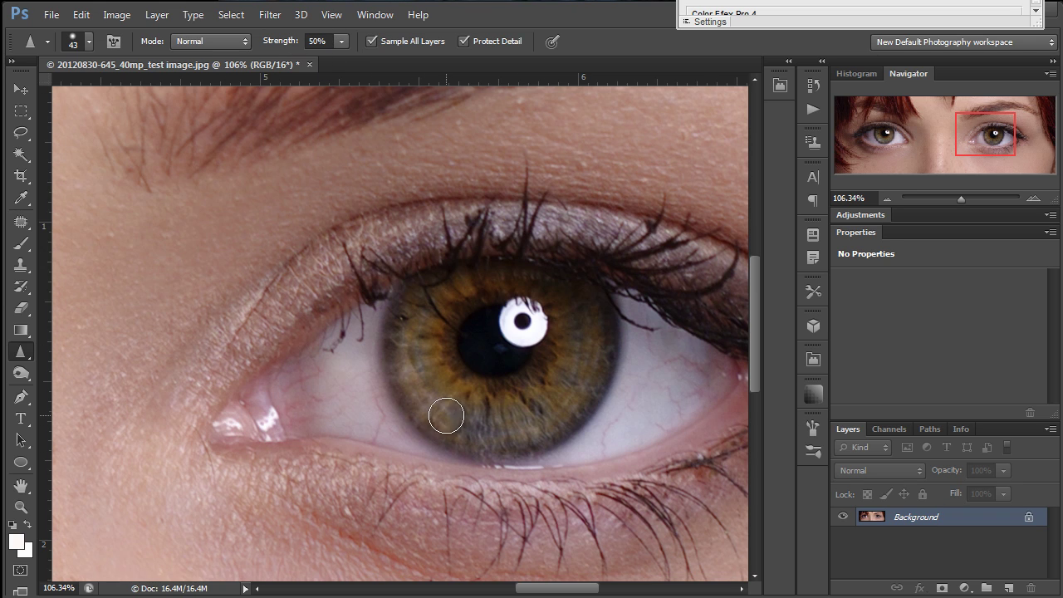
pyautogui.moveTo(455, 391); pyautogui.dragTo(448, 306)
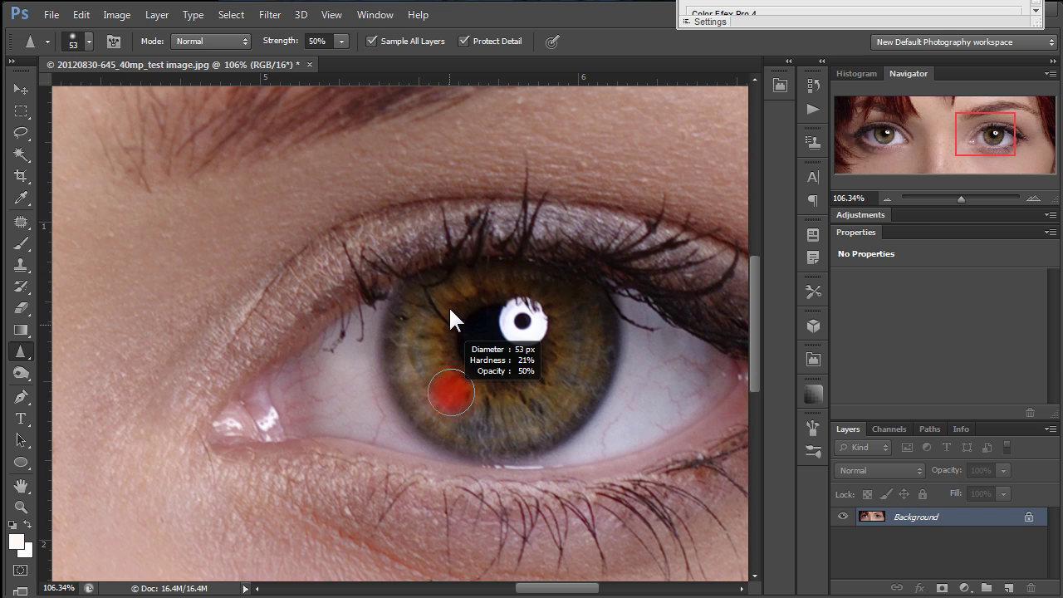
pyautogui.moveTo(448, 228); pyautogui.dragTo(460, 402)
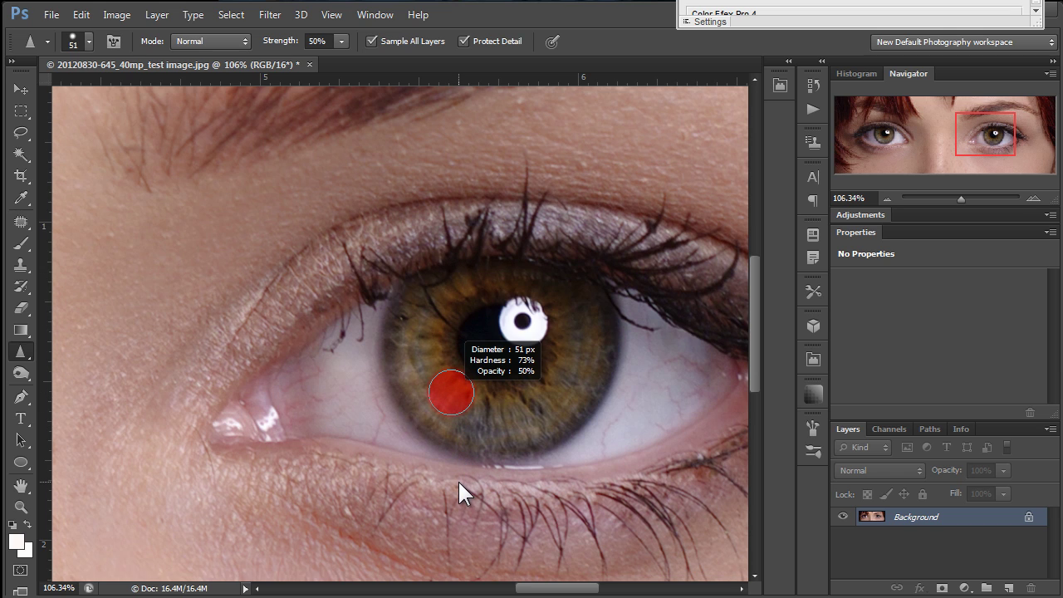
pyautogui.moveTo(459, 482); pyautogui.dragTo(456, 487)
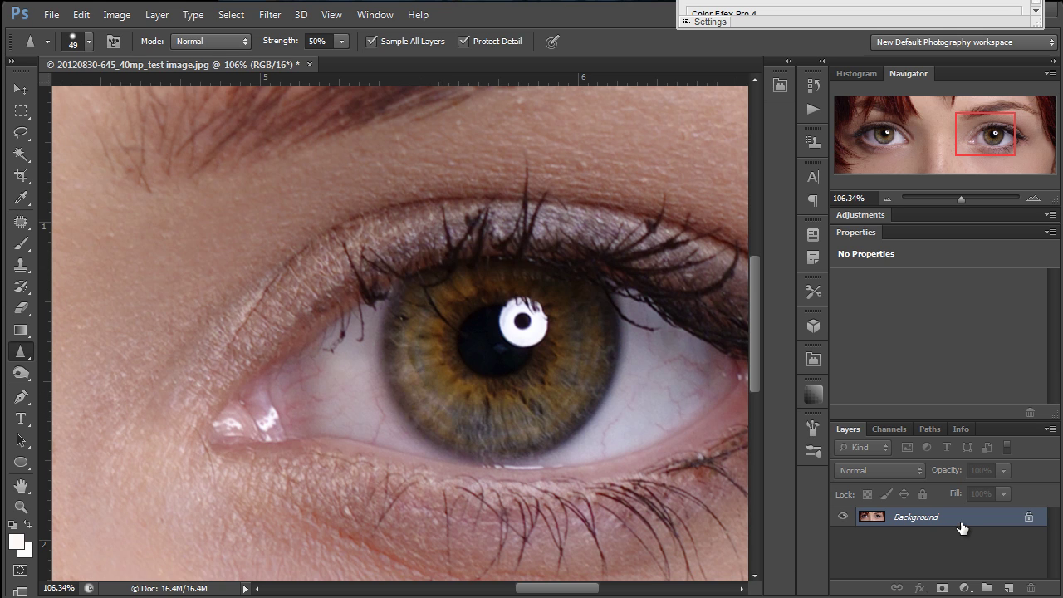
# - Add a new empty layer and sharpen the iris on it at 50% strength, refining with a 23 px brush
pyautogui.click(1008, 589)
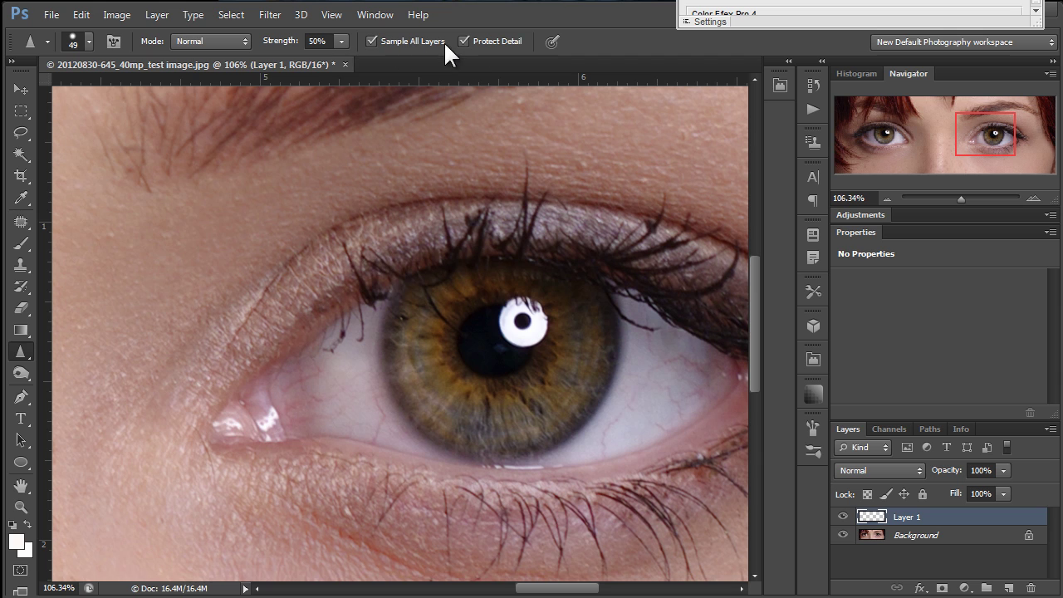
pyautogui.moveTo(456, 368)
pyautogui.mouseDown()
pyautogui.moveTo(504, 387)
pyautogui.moveTo(448, 386)
pyautogui.moveTo(506, 382)
pyautogui.moveTo(484, 414)
pyautogui.moveTo(515, 427)
pyautogui.moveTo(497, 432)
pyautogui.moveTo(563, 420)
pyautogui.moveTo(538, 428)
pyautogui.moveTo(581, 395)
pyautogui.moveTo(589, 368)
pyautogui.moveTo(546, 374)
pyautogui.moveTo(578, 394)
pyautogui.moveTo(566, 382)
pyautogui.moveTo(586, 380)
pyautogui.moveTo(543, 355)
pyautogui.moveTo(594, 362)
pyautogui.moveTo(564, 340)
pyautogui.moveTo(585, 331)
pyautogui.moveTo(546, 332)
pyautogui.moveTo(570, 354)
pyautogui.moveTo(533, 385)
pyautogui.moveTo(545, 402)
pyautogui.moveTo(456, 360)
pyautogui.moveTo(419, 380)
pyautogui.moveTo(447, 356)
pyautogui.moveTo(418, 397)
pyautogui.moveTo(440, 399)
pyautogui.moveTo(430, 343)
pyautogui.moveTo(448, 337)
pyautogui.moveTo(440, 335)
pyautogui.moveTo(471, 301)
pyautogui.moveTo(413, 313)
pyautogui.moveTo(430, 391)
pyautogui.mouseUp()
pyautogui.moveTo(404, 325)
pyautogui.mouseDown()
pyautogui.moveTo(395, 335)
pyautogui.moveTo(418, 400)
pyautogui.moveTo(405, 395)
pyautogui.moveTo(450, 434)
pyautogui.mouseUp()
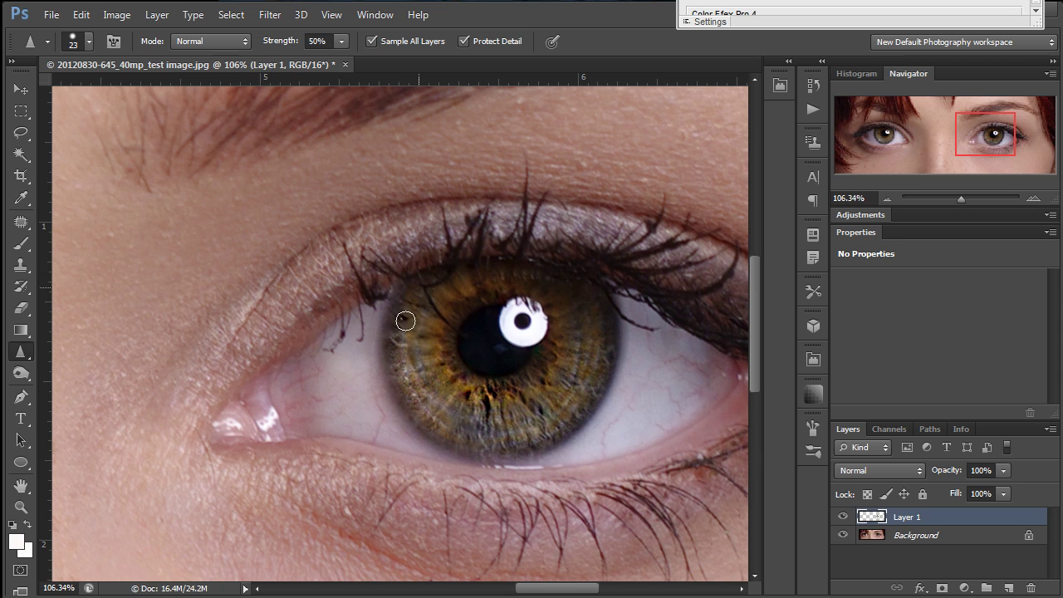
pyautogui.moveTo(398, 348)
pyautogui.mouseDown()
pyautogui.moveTo(402, 394)
pyautogui.moveTo(488, 470)
pyautogui.mouseUp()
pyautogui.moveTo(431, 407)
pyautogui.mouseDown()
pyautogui.moveTo(458, 435)
pyautogui.moveTo(473, 423)
pyautogui.mouseUp()
# - Hide and show the Background layer repeatedly to examine which pixels the Sharpen tool painted on the separate layer
pyautogui.click(844, 536)
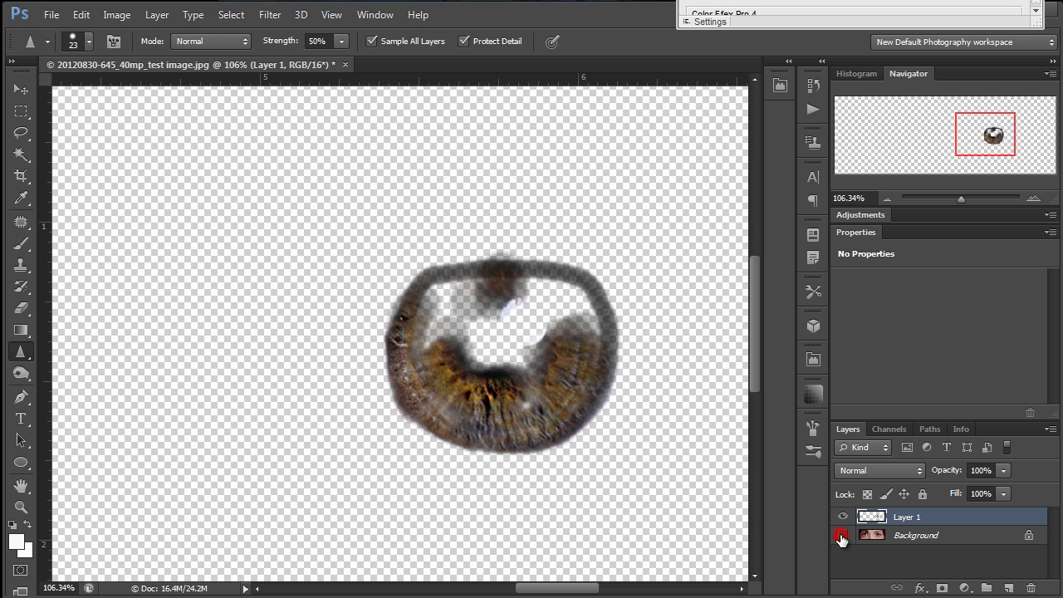
pyautogui.click(842, 537)
pyautogui.click(842, 537)
pyautogui.click(842, 537)
pyautogui.click(842, 537)
pyautogui.click(842, 536)
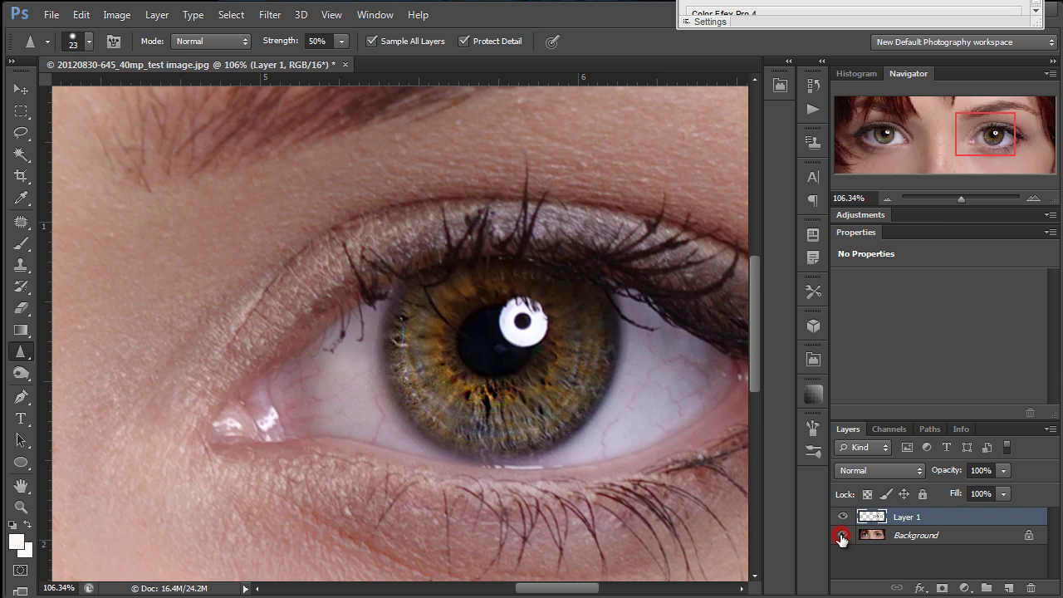
pyautogui.click(842, 537)
pyautogui.click(843, 536)
# - Reduce the opacity of the sharpened iris layer to 71%
pyautogui.click(998, 465)
pyautogui.click(1004, 470)
pyautogui.moveTo(984, 489); pyautogui.dragTo(956, 489)
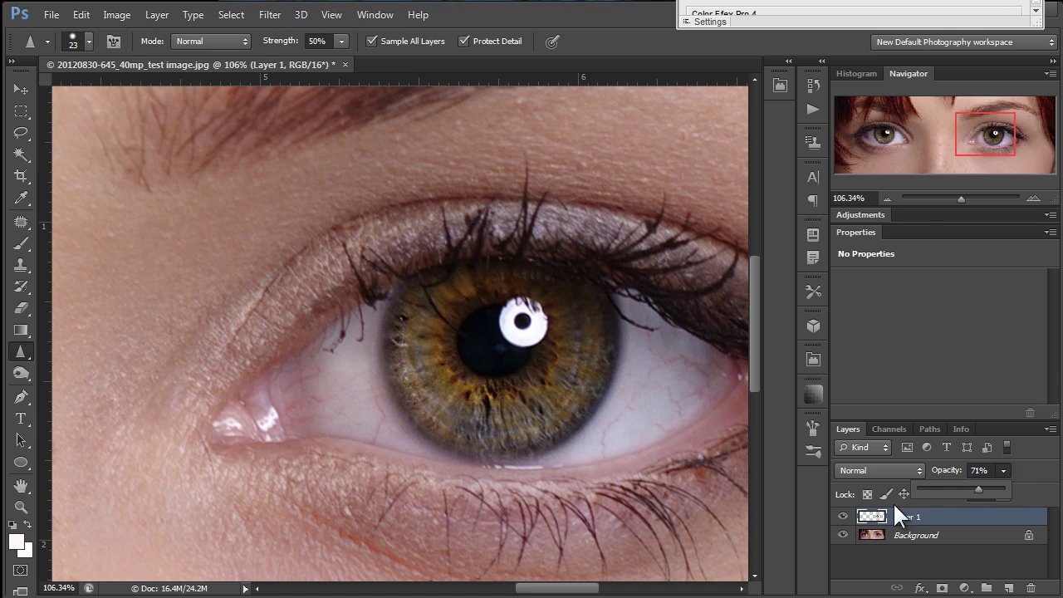
# - Compare the iris before and after by repeatedly toggling the visibility of the reduced-opacity sharpening layer
pyautogui.click(844, 516)
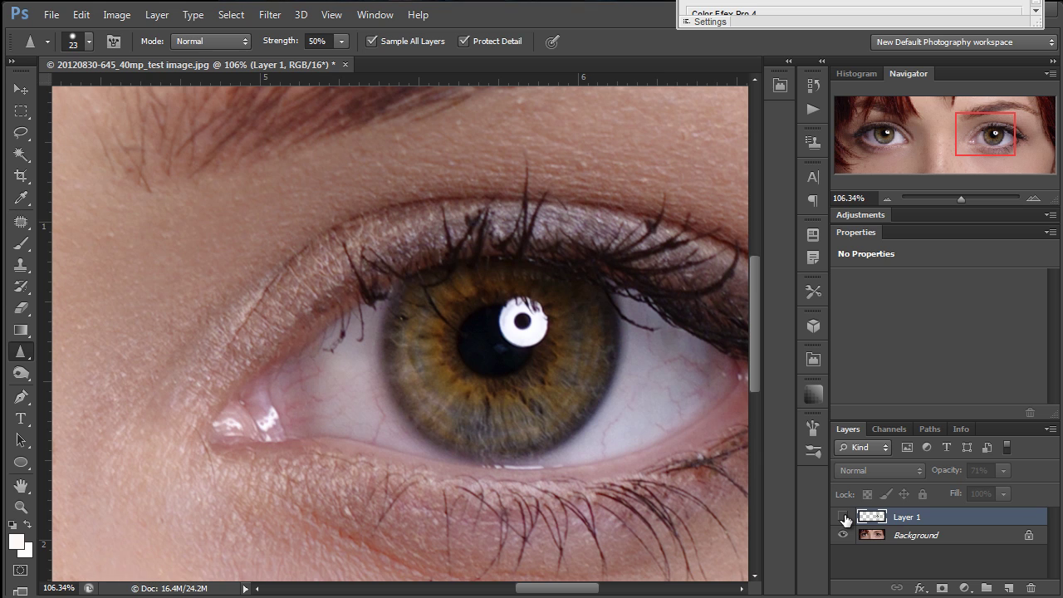
pyautogui.click(844, 517)
pyautogui.click(844, 517)
pyautogui.click(844, 517)
pyautogui.click(844, 516)
# - Replace the sharpened layer with a new empty one and sharpen the upper eyelashes with the 23 px brush
pyautogui.press('Delete')
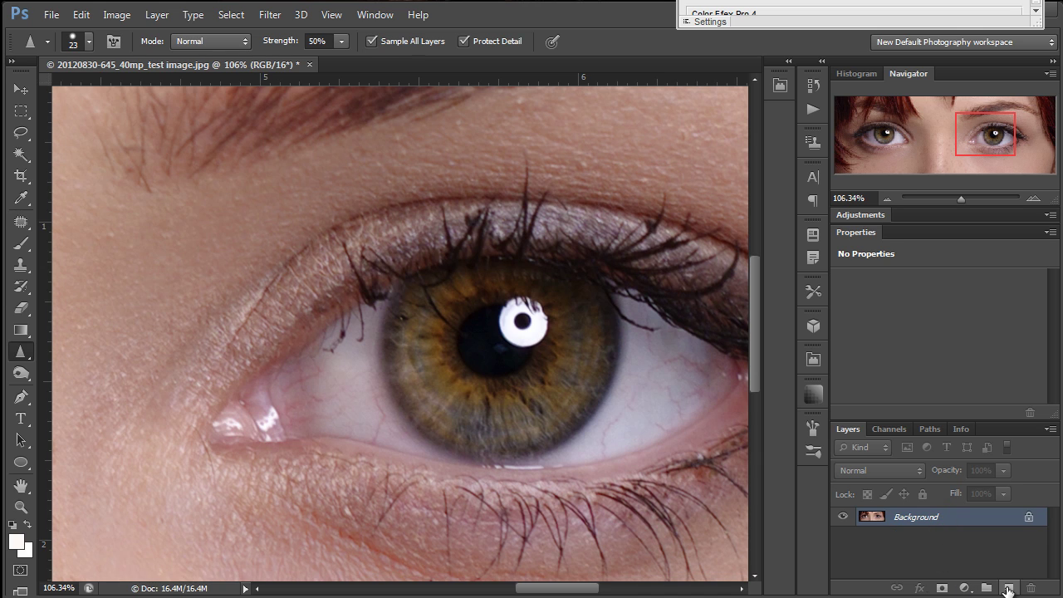
pyautogui.click(1008, 587)
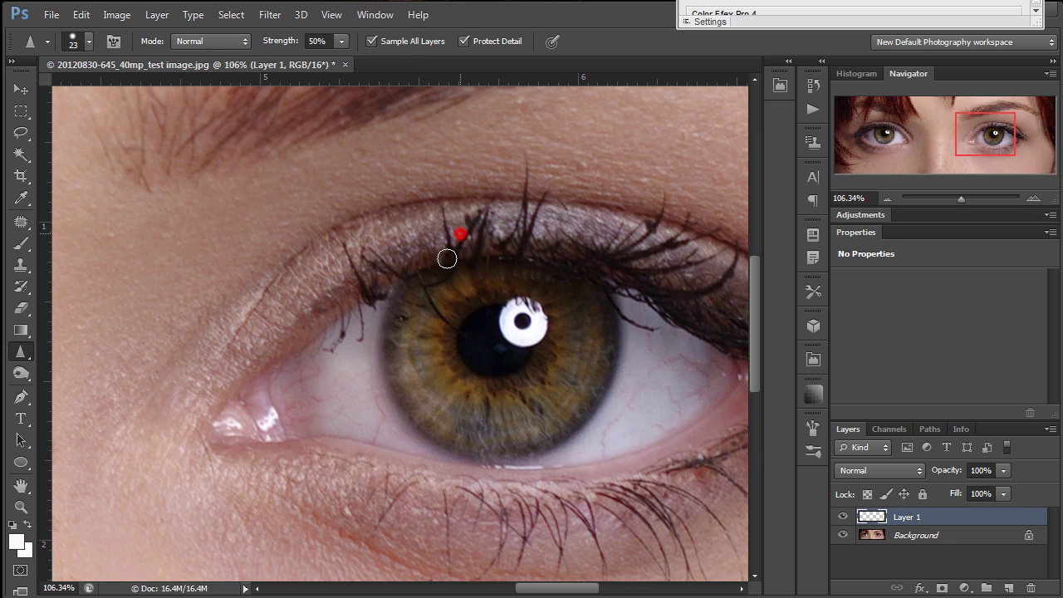
pyautogui.moveTo(520, 210)
pyautogui.mouseDown()
pyautogui.moveTo(526, 253)
pyautogui.moveTo(564, 261)
pyautogui.mouseUp()
pyautogui.moveTo(634, 261); pyautogui.dragTo(643, 259)
# - Sharpen the lower eyelashes on the new layer with a 19 px brush at 50% strength
pyautogui.press('space')
pyautogui.moveTo(665, 358); pyautogui.dragTo(510, 208)
pyautogui.moveTo(526, 330); pyautogui.dragTo(455, 263)
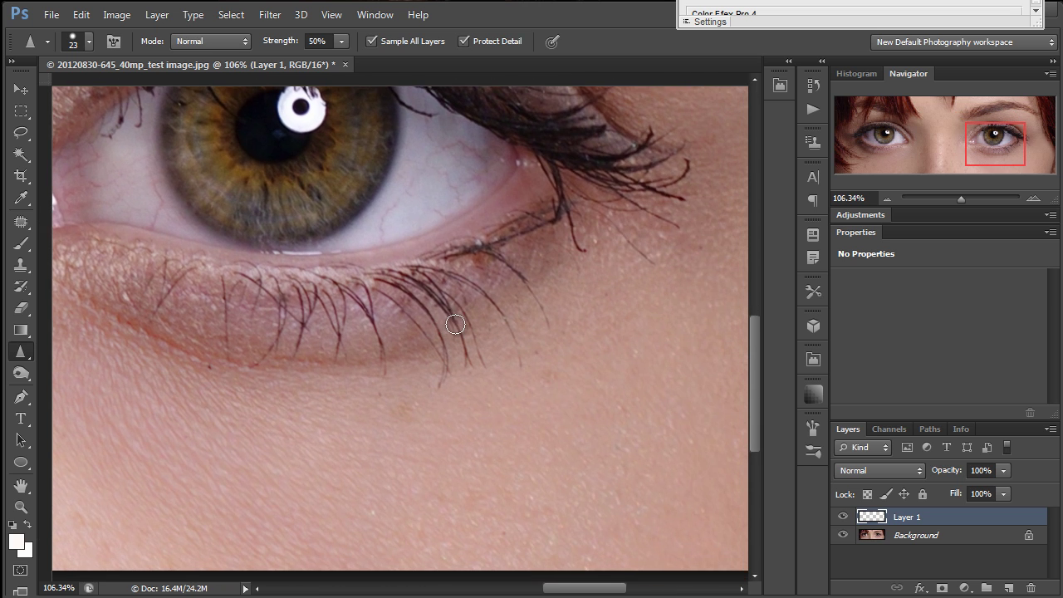
pyautogui.keyDown('alt'); pyautogui.rightClick(427, 290); pyautogui.keyUp('alt')
pyautogui.keyDown('alt'); pyautogui.rightClick(410, 281); pyautogui.keyUp('alt')
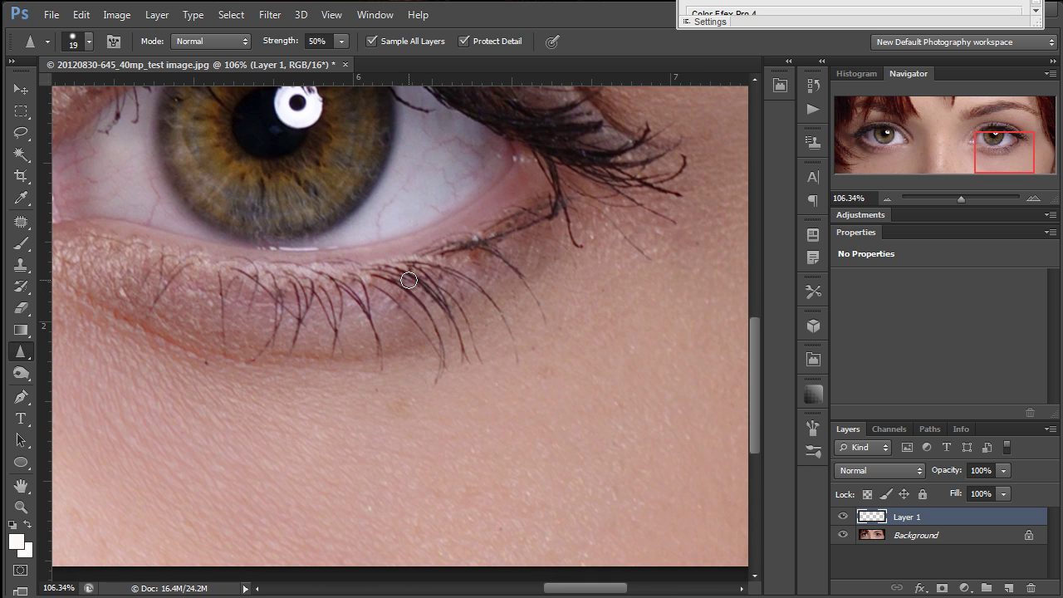
pyautogui.moveTo(421, 297)
pyautogui.mouseDown()
pyautogui.moveTo(403, 286)
pyautogui.moveTo(355, 290)
pyautogui.mouseUp()
pyautogui.moveTo(555, 212)
pyautogui.mouseDown()
pyautogui.moveTo(302, 326)
pyautogui.moveTo(267, 311)
pyautogui.moveTo(208, 244)
pyautogui.mouseUp()
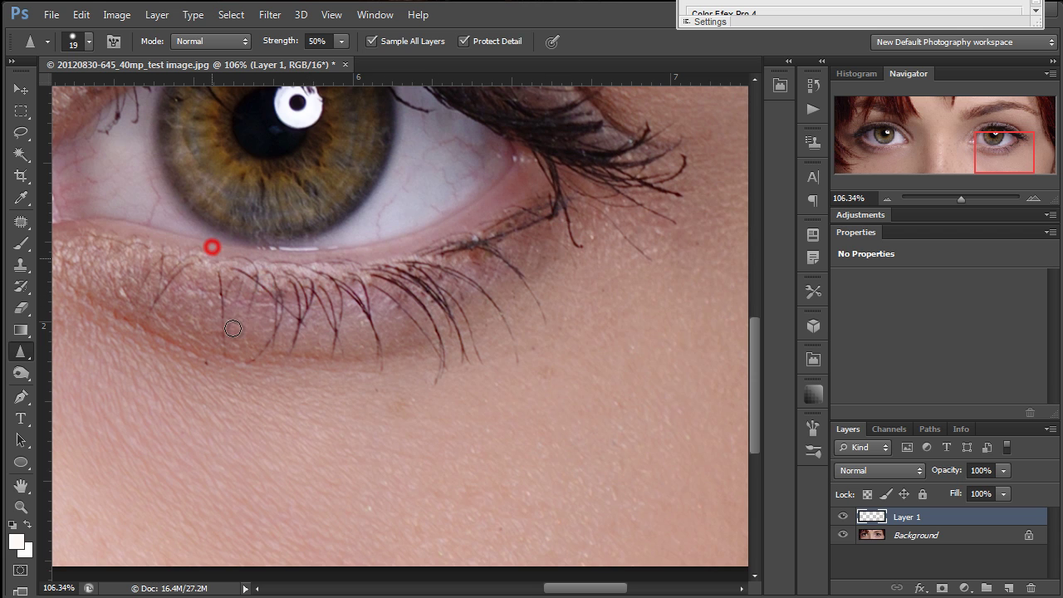
# - Sharpen the iris on the same layer as the lashes, enlarging the brush to 77 px
pyautogui.moveTo(275, 257); pyautogui.dragTo(332, 327)
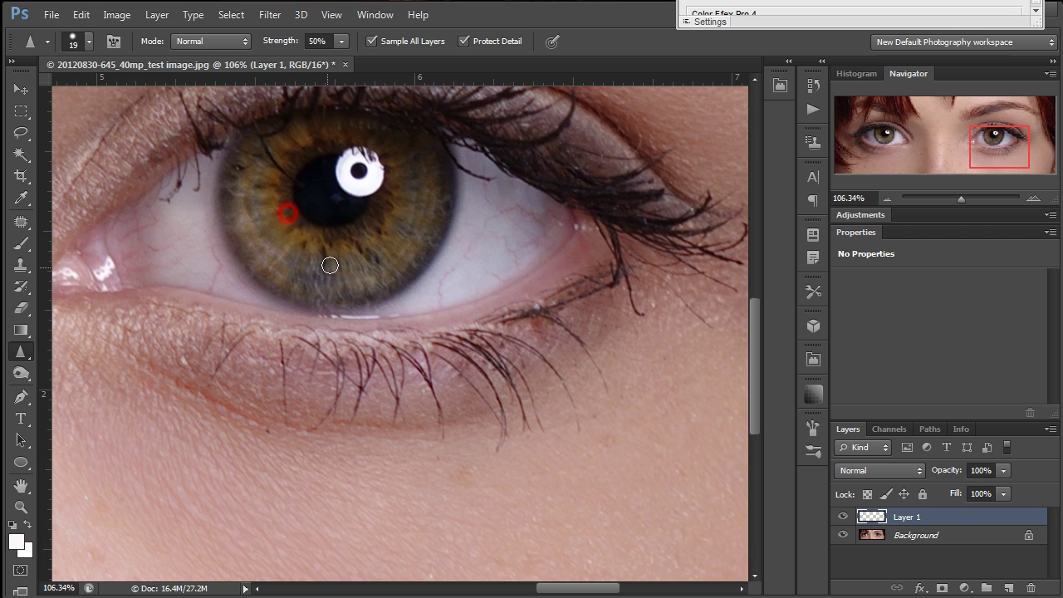
pyautogui.moveTo(332, 267)
pyautogui.mouseDown()
pyautogui.moveTo(358, 275)
pyautogui.moveTo(285, 238)
pyautogui.moveTo(399, 228)
pyautogui.moveTo(333, 152)
pyautogui.moveTo(308, 245)
pyautogui.moveTo(302, 185)
pyautogui.moveTo(252, 225)
pyautogui.moveTo(357, 315)
pyautogui.moveTo(434, 439)
pyautogui.moveTo(404, 355)
pyautogui.moveTo(487, 332)
pyautogui.moveTo(323, 381)
pyautogui.moveTo(320, 344)
pyautogui.mouseUp()
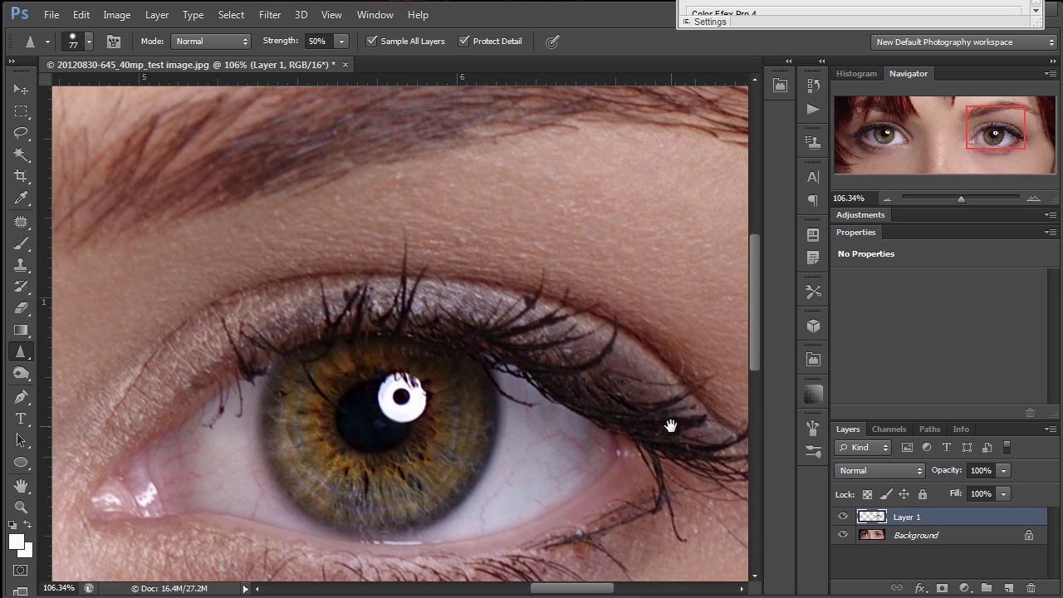
pyautogui.moveTo(669, 427); pyautogui.dragTo(560, 320)
pyautogui.moveTo(499, 432)
pyautogui.mouseDown()
pyautogui.moveTo(414, 477)
pyautogui.moveTo(436, 525)
pyautogui.mouseUp()
pyautogui.moveTo(360, 472)
pyautogui.mouseDown()
pyautogui.moveTo(341, 474)
pyautogui.moveTo(641, 557)
pyautogui.mouseUp()
# - Compare the lashes and iris before and after by hiding and showing the sharpened layer
pyautogui.click(842, 517)
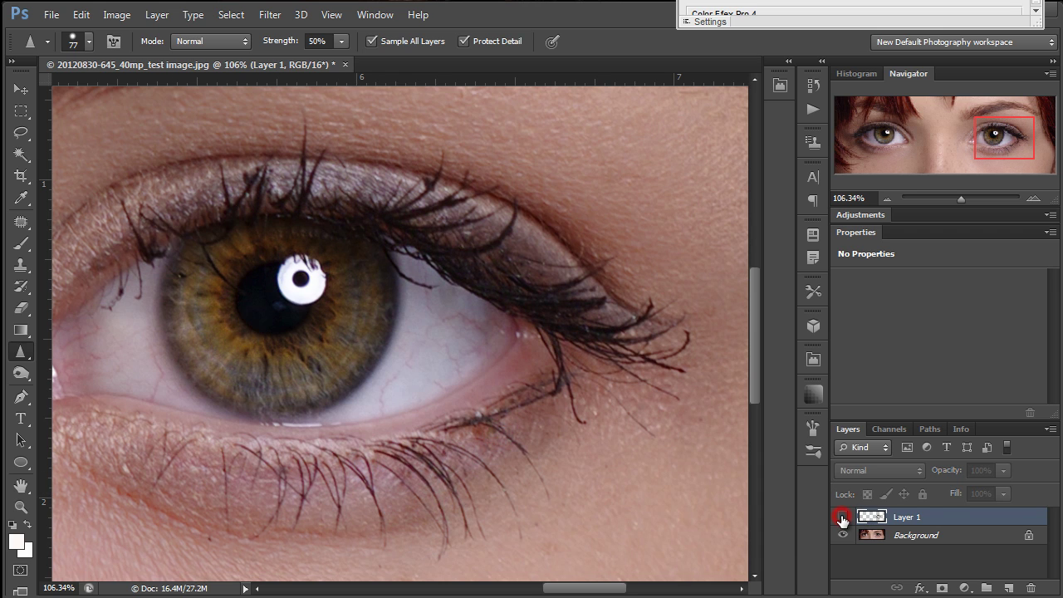
pyautogui.click(843, 518)
pyautogui.click(843, 518)
pyautogui.click(842, 517)
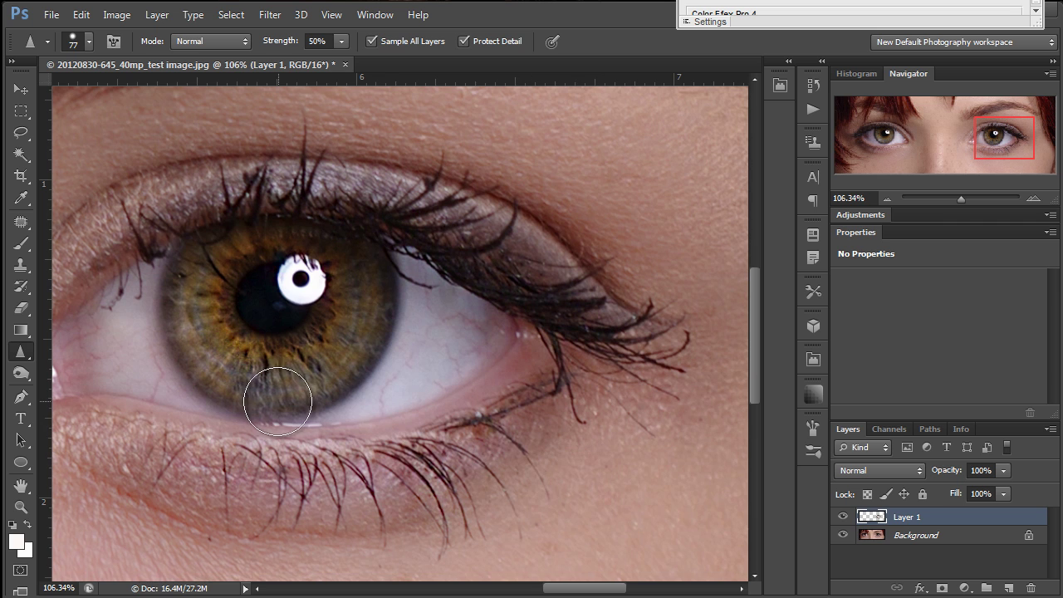
# - Set the zoom to 100% with the whole eye in view and compare it with the sharpened layer hidden and shown
pyautogui.moveTo(256, 385); pyautogui.dragTo(489, 358)
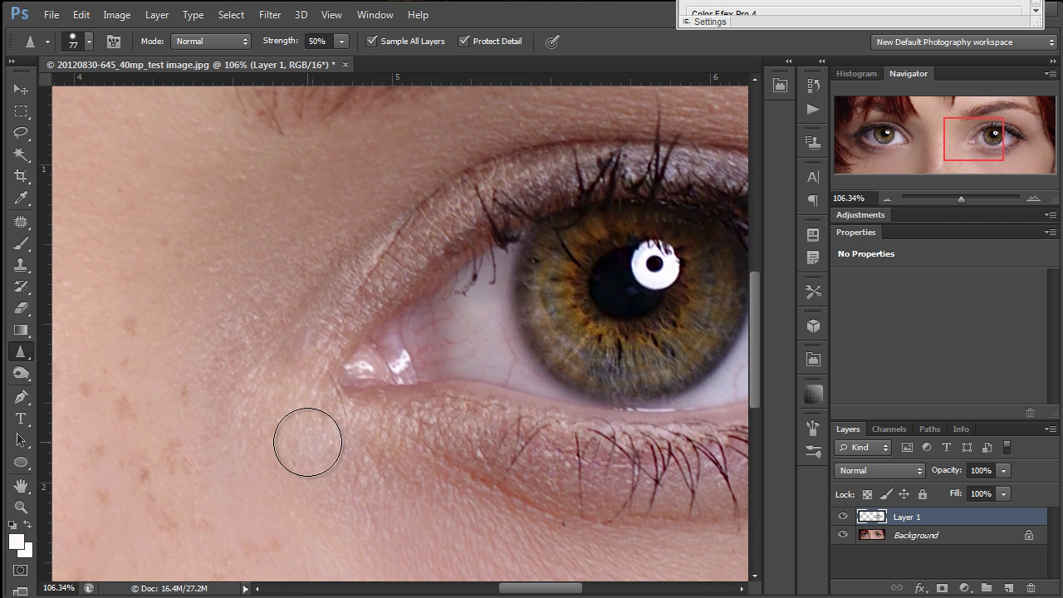
pyautogui.moveTo(604, 367); pyautogui.dragTo(430, 400)
pyautogui.press('z')
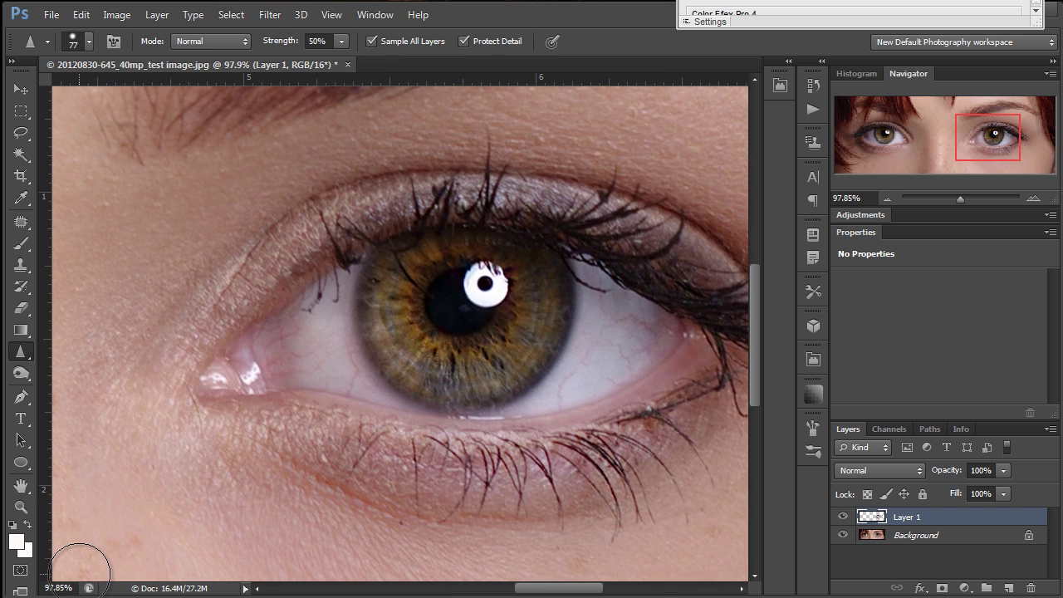
pyautogui.click(62, 588)
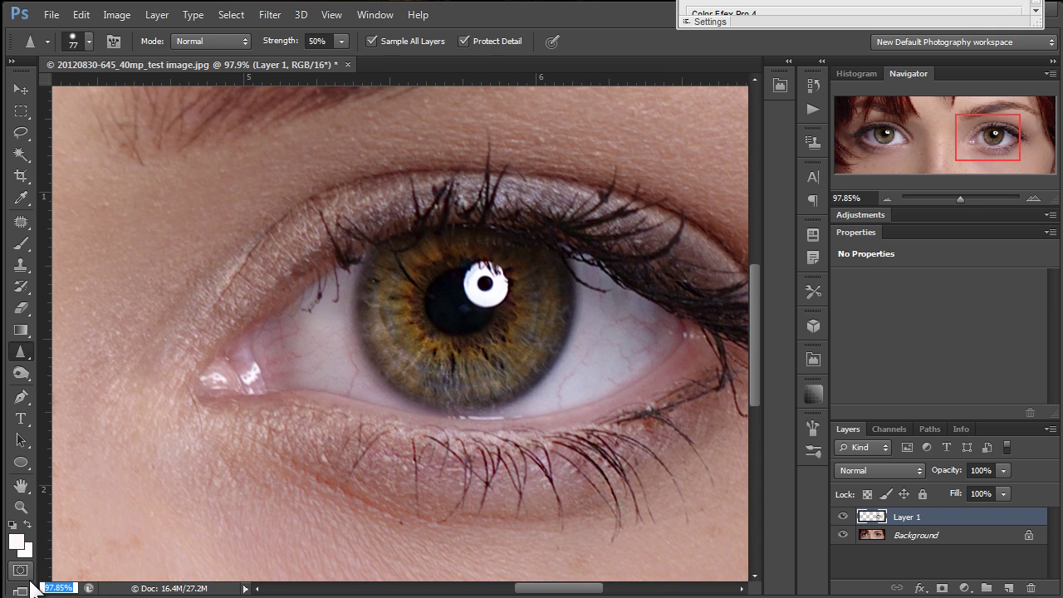
pyautogui.write('100')
pyautogui.press('Return')
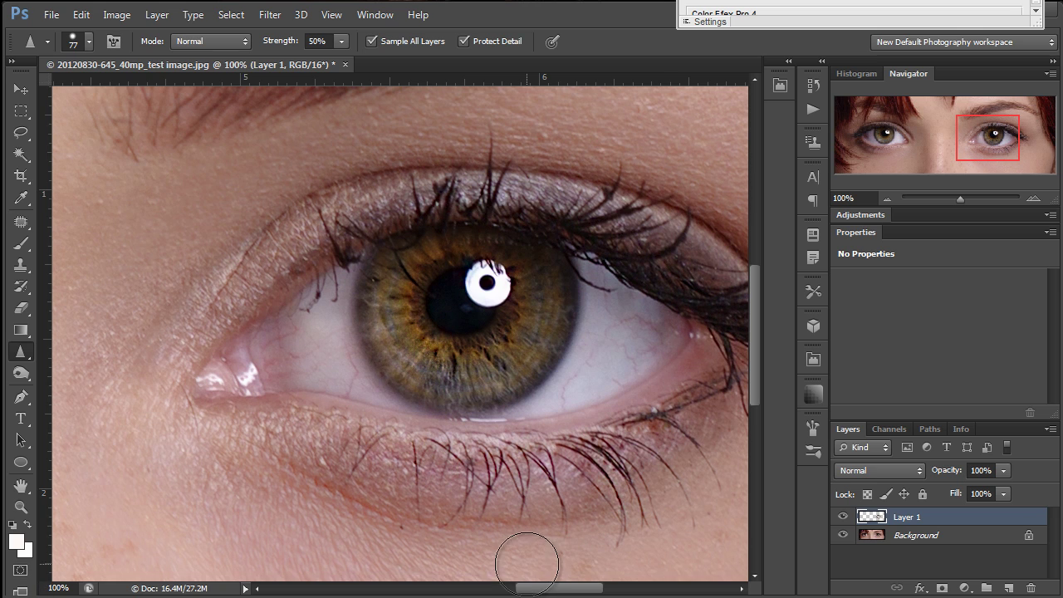
pyautogui.click(844, 518)
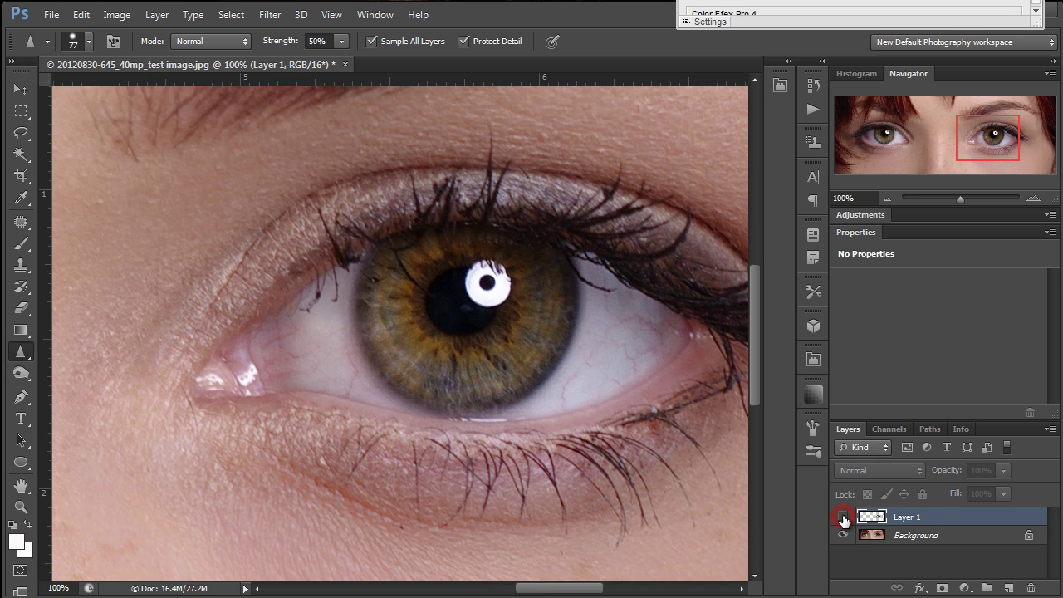
pyautogui.click(843, 518)
pyautogui.click(843, 518)
pyautogui.click(843, 518)
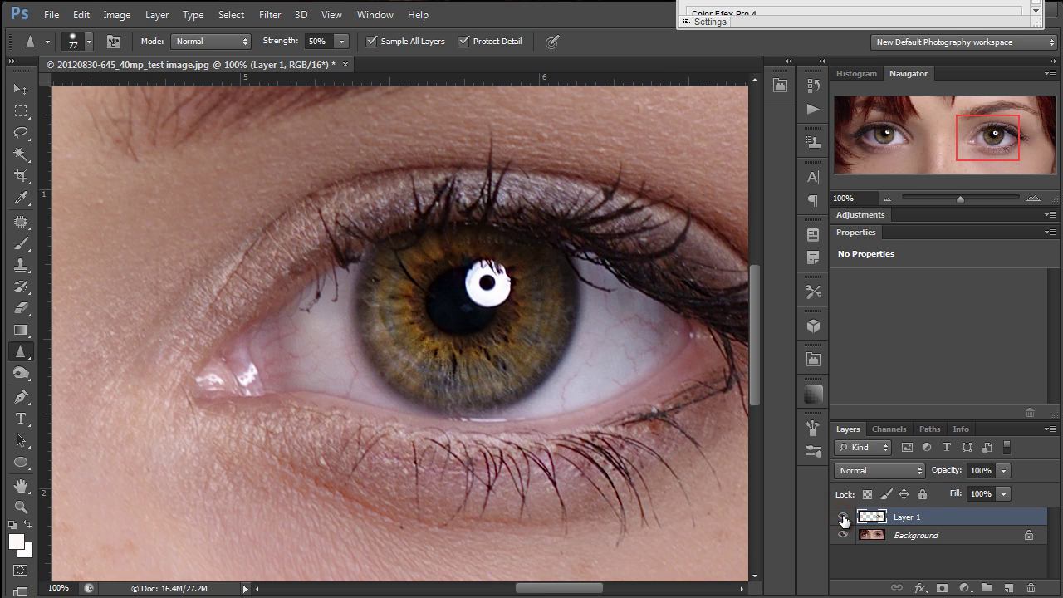
pyautogui.click(843, 518)
pyautogui.click(843, 519)
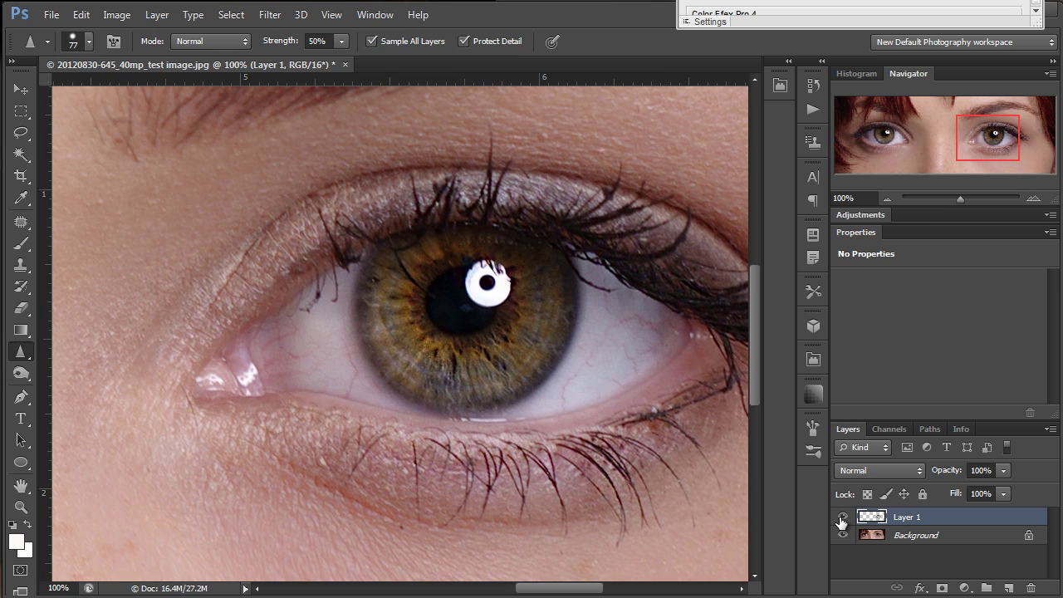